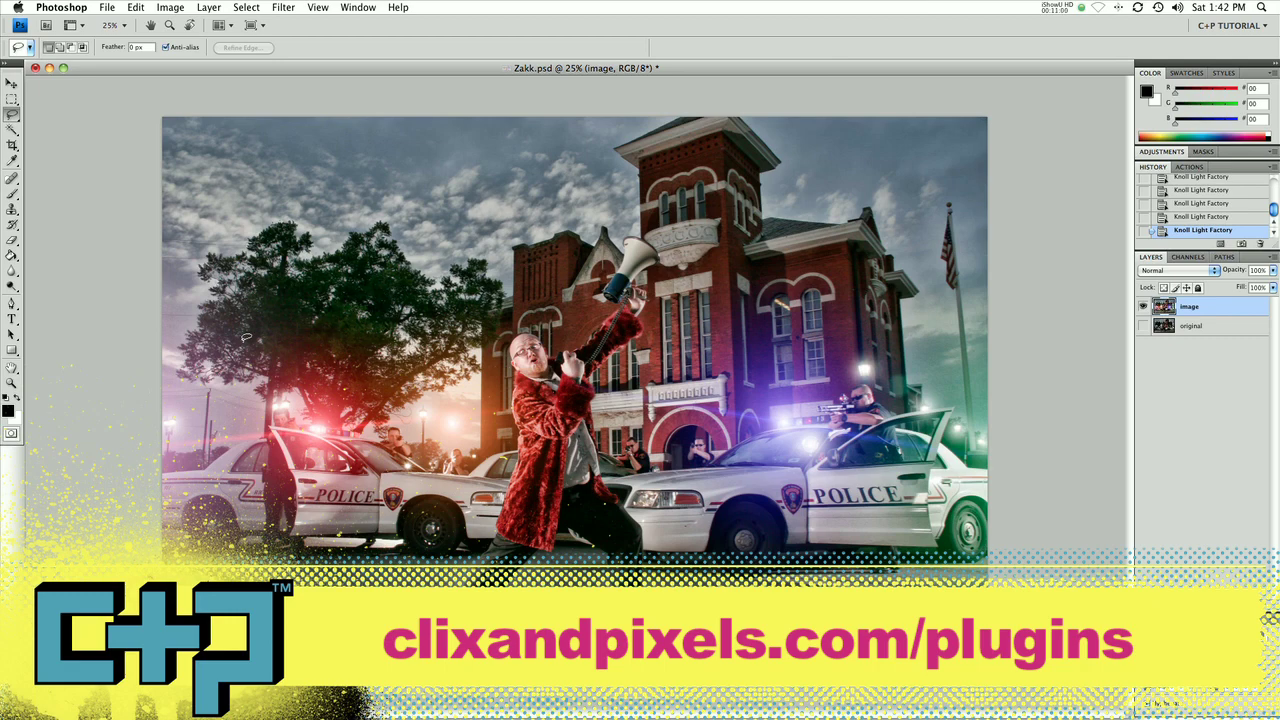
- Place a Knoll Light Factory Glow Ball on the horizon just left of the man and set its Ramp Scale to 0.59
left_click(11, 286)
left_click(48, 296)
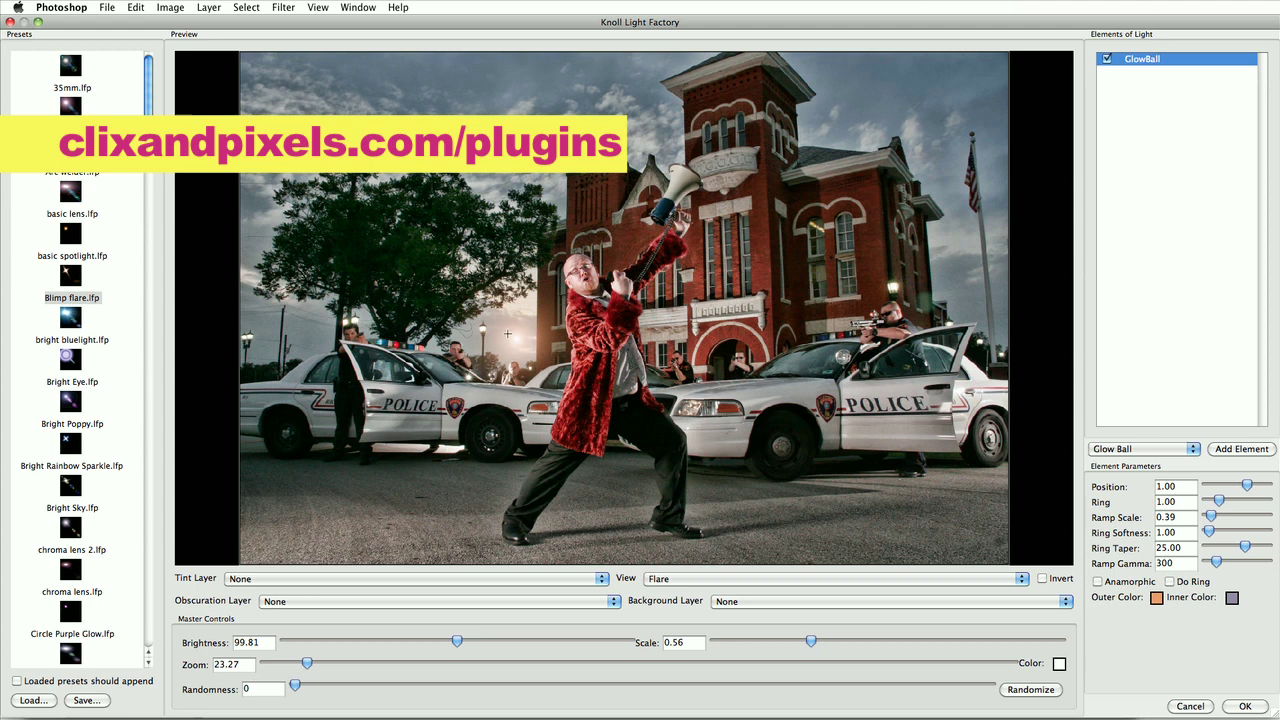
left_click(508, 336)
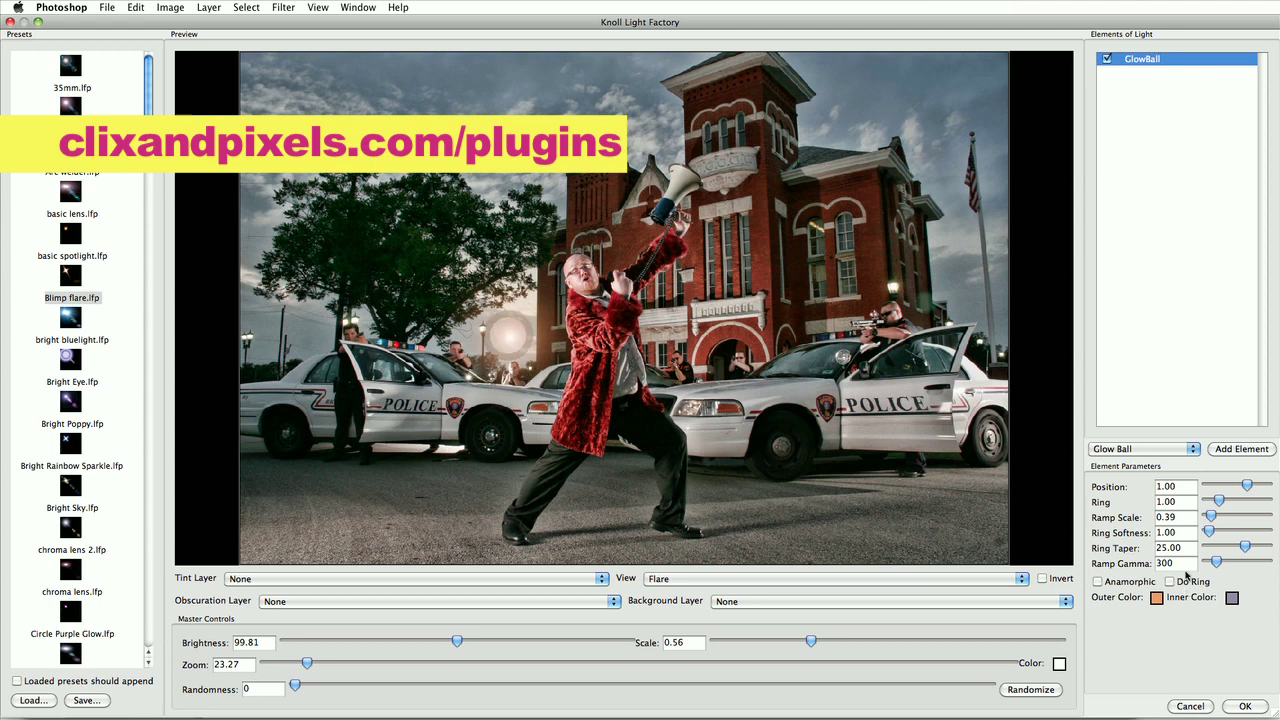
left_click_drag(1212, 517, 1215, 517)
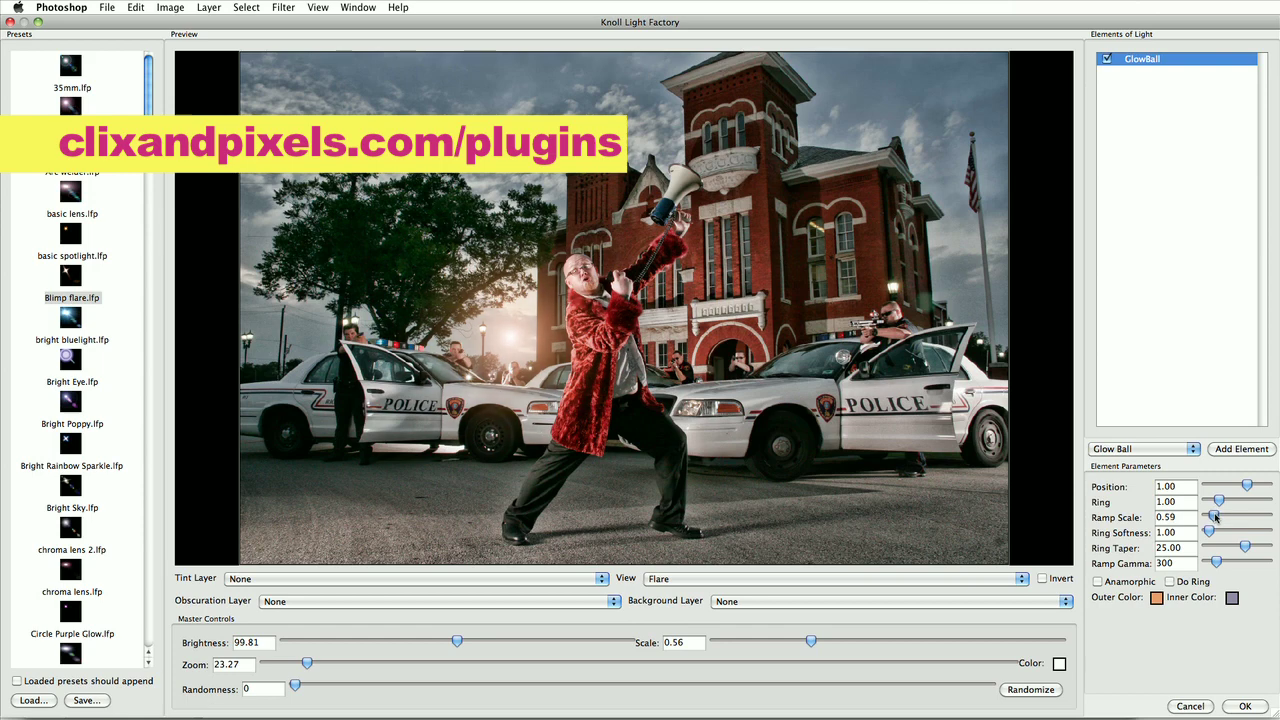
- Set the Glow Ball's outer color to saturated orange (ff6600) and fine-tune its position on the horizon
left_click(1157, 598)
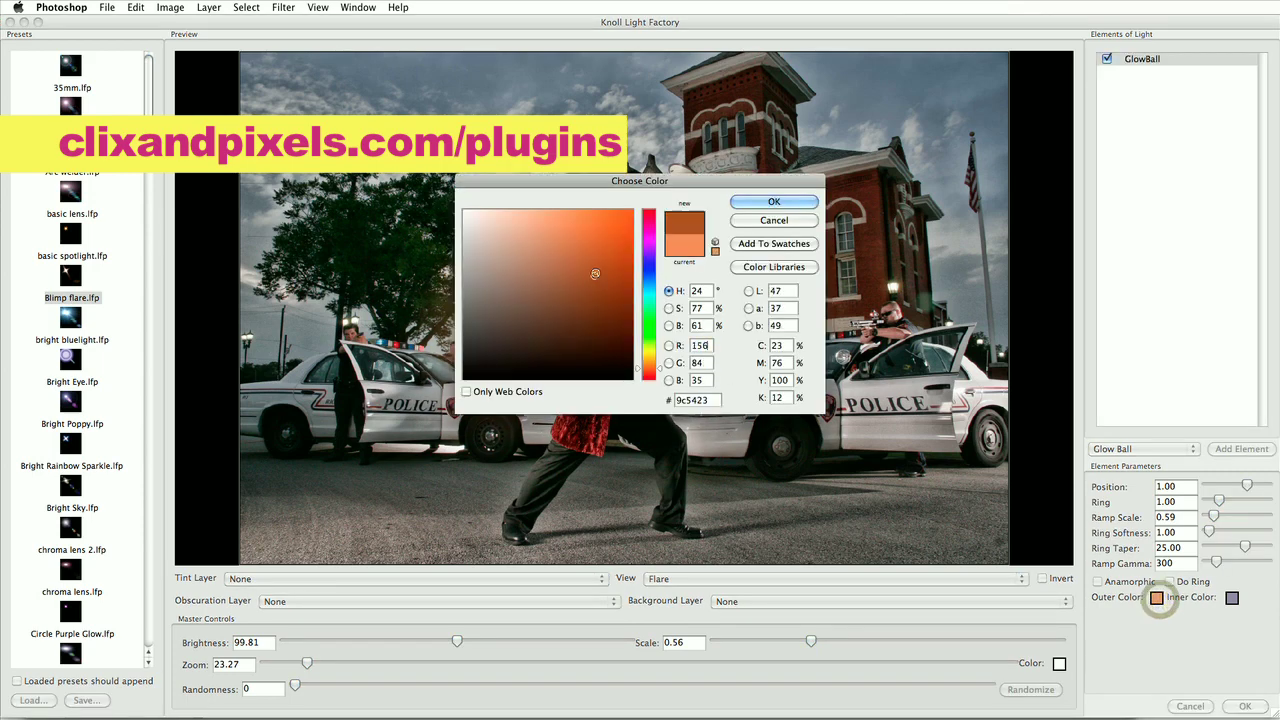
left_click(775, 201)
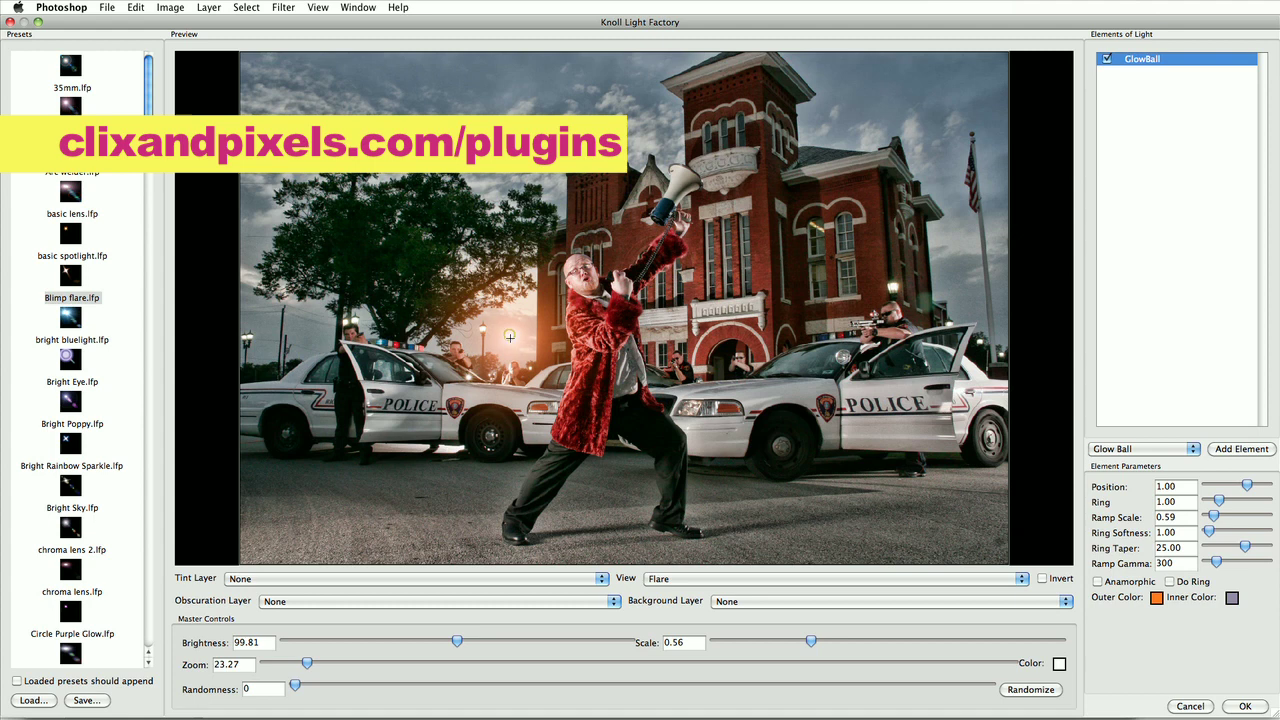
left_click_drag(509, 337, 508, 334)
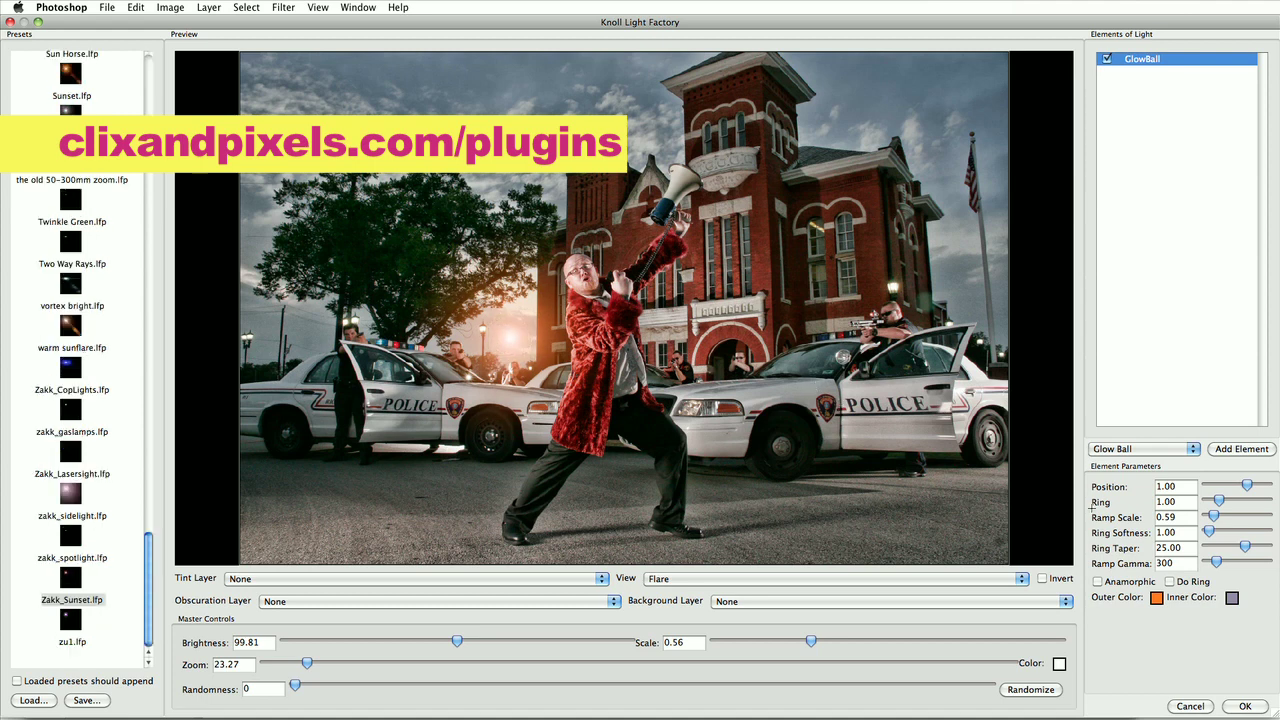
- Apply the sunset glow with Anamorphic turned off and save the document
left_click(1099, 582)
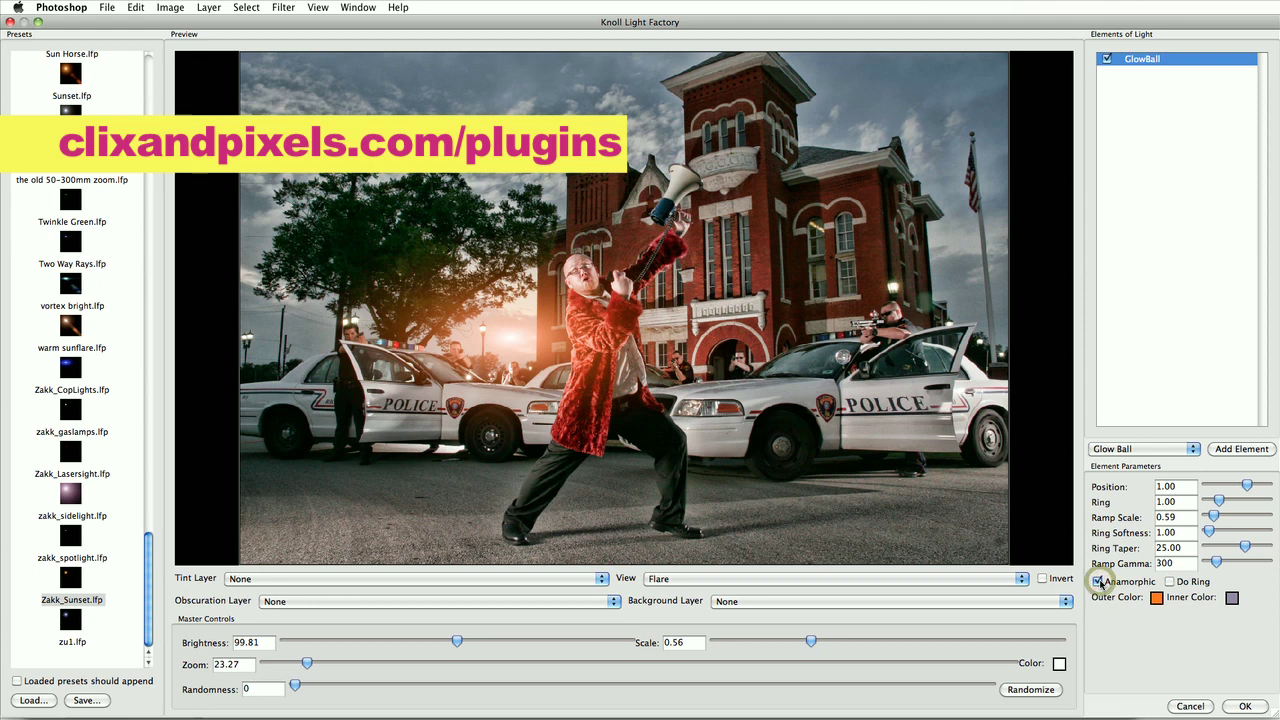
left_click(1098, 581)
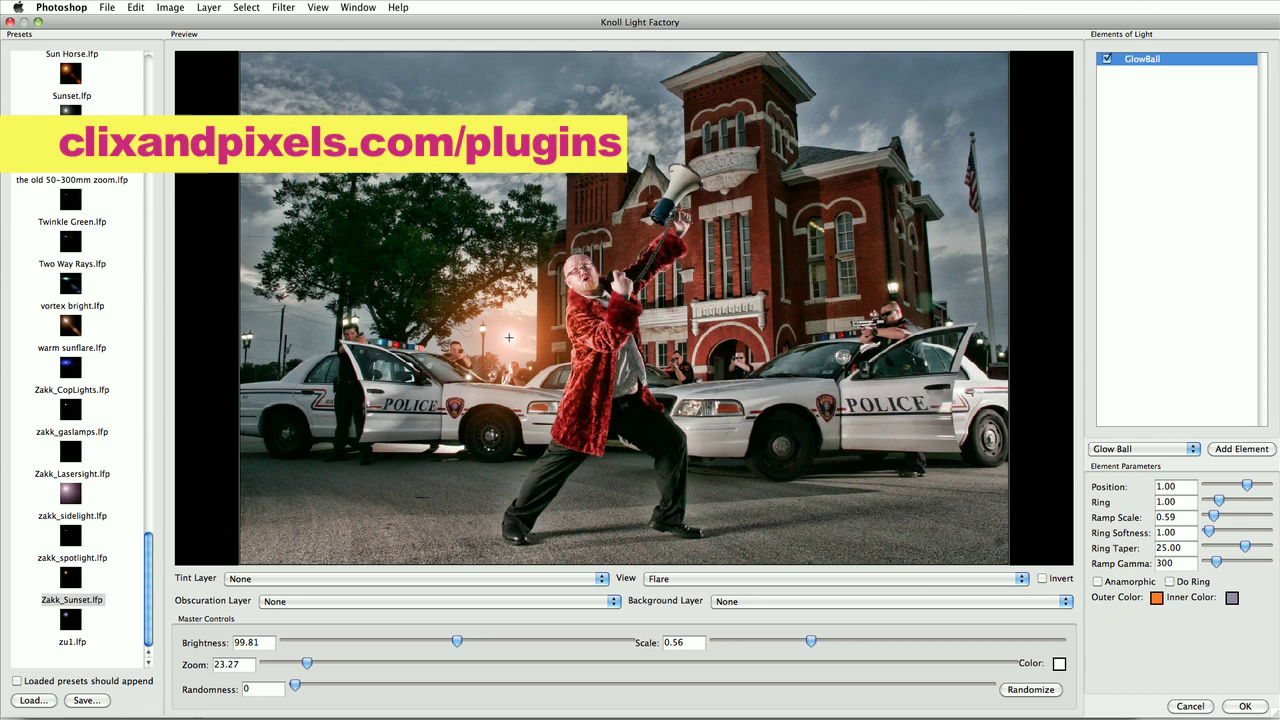
left_click(1245, 706)
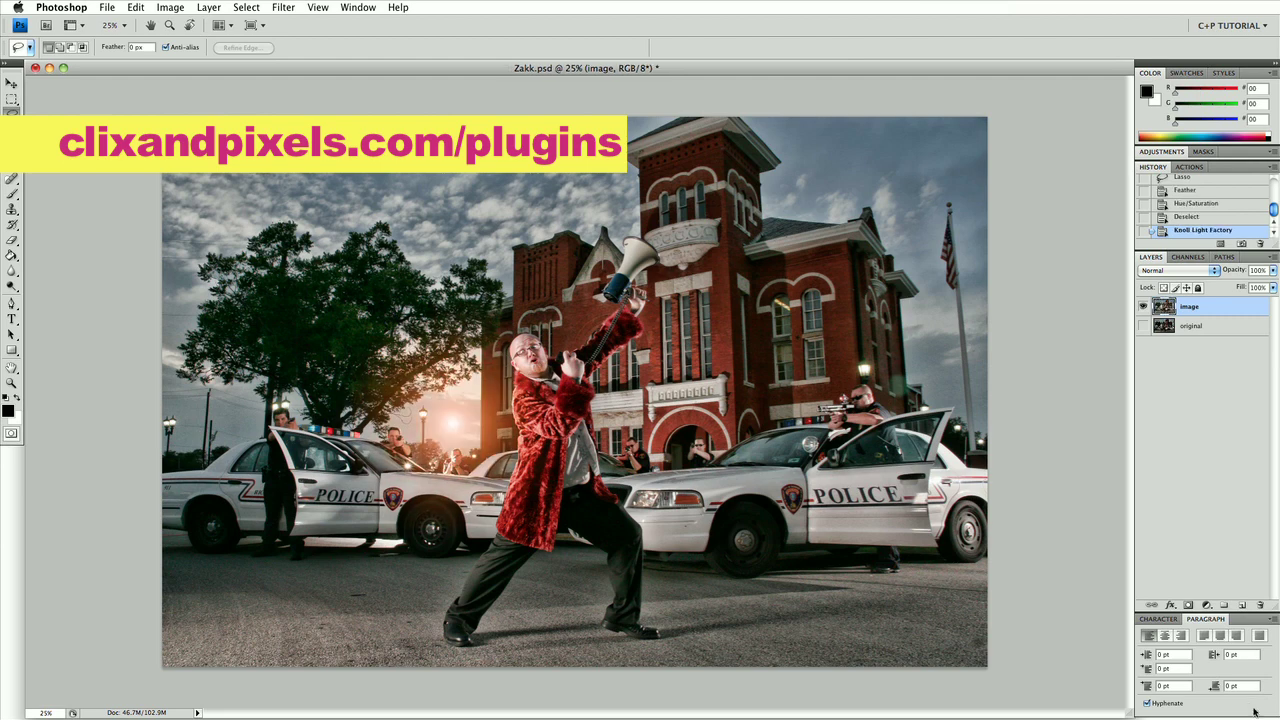
key("super+s")
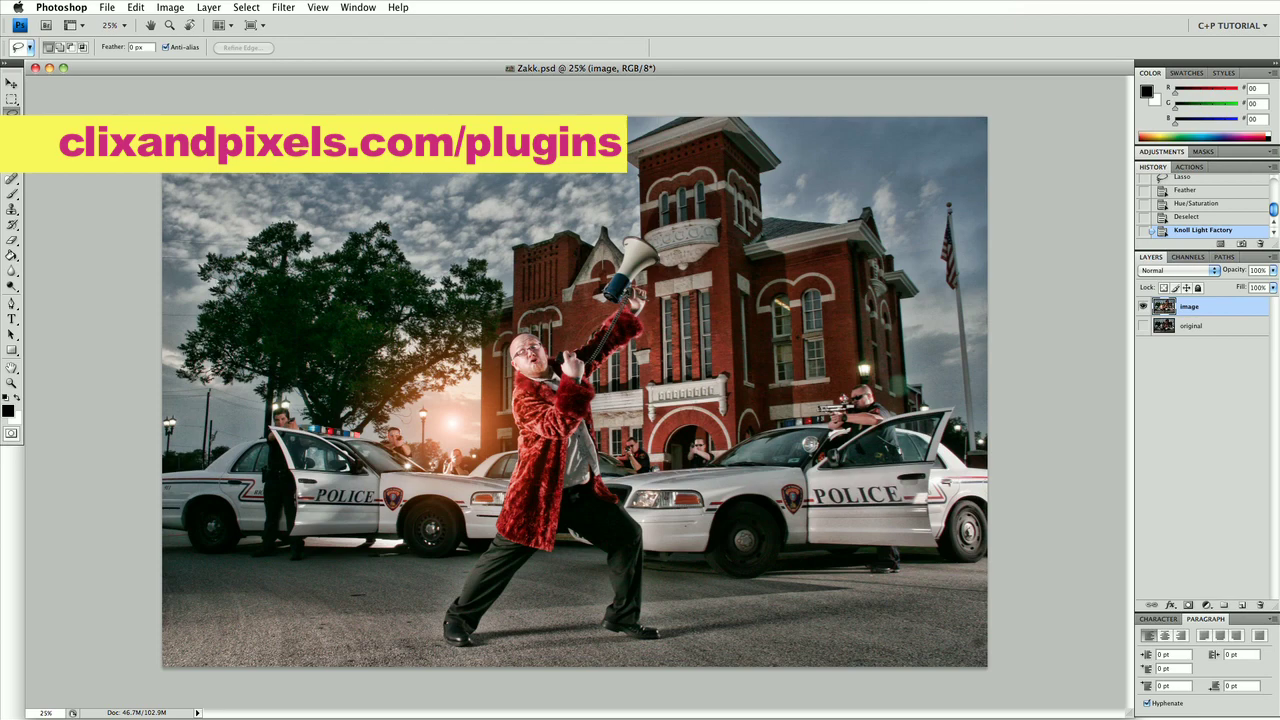
- Run Knoll Light Factory again and place its glow on the left police car's light bar
left_click(285, 7)
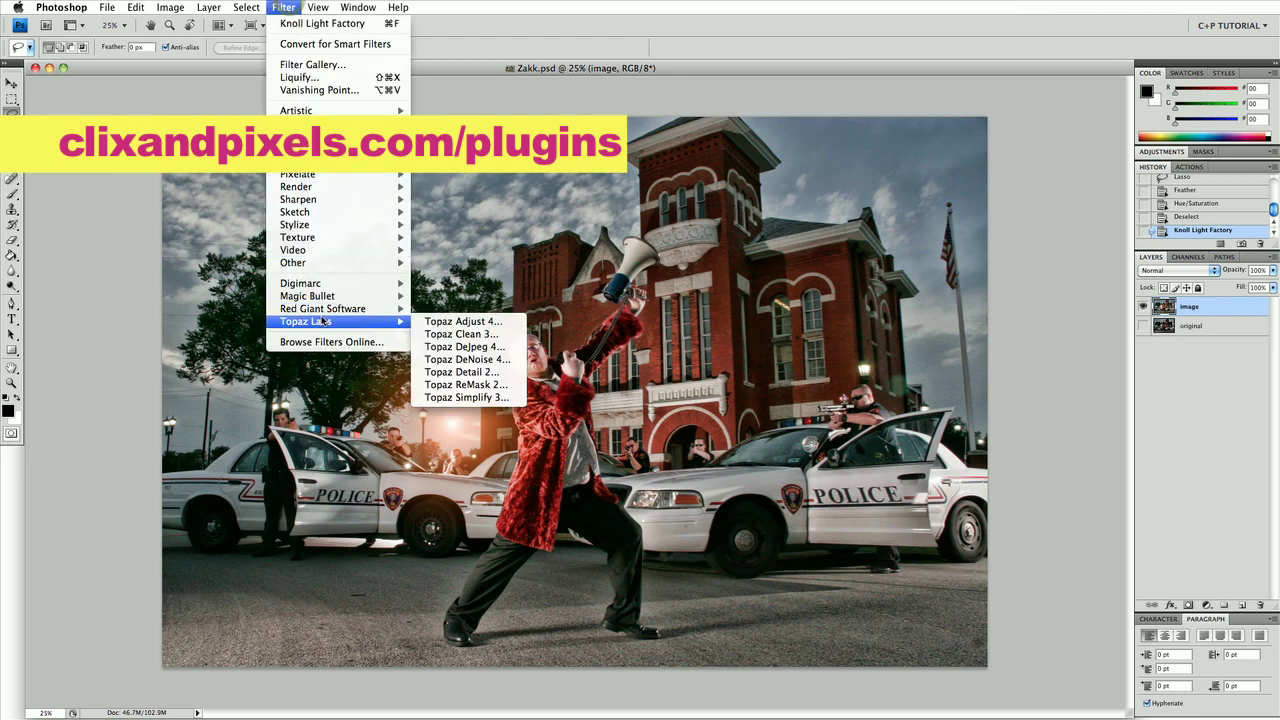
mouse_move(337, 311)
left_click(431, 310)
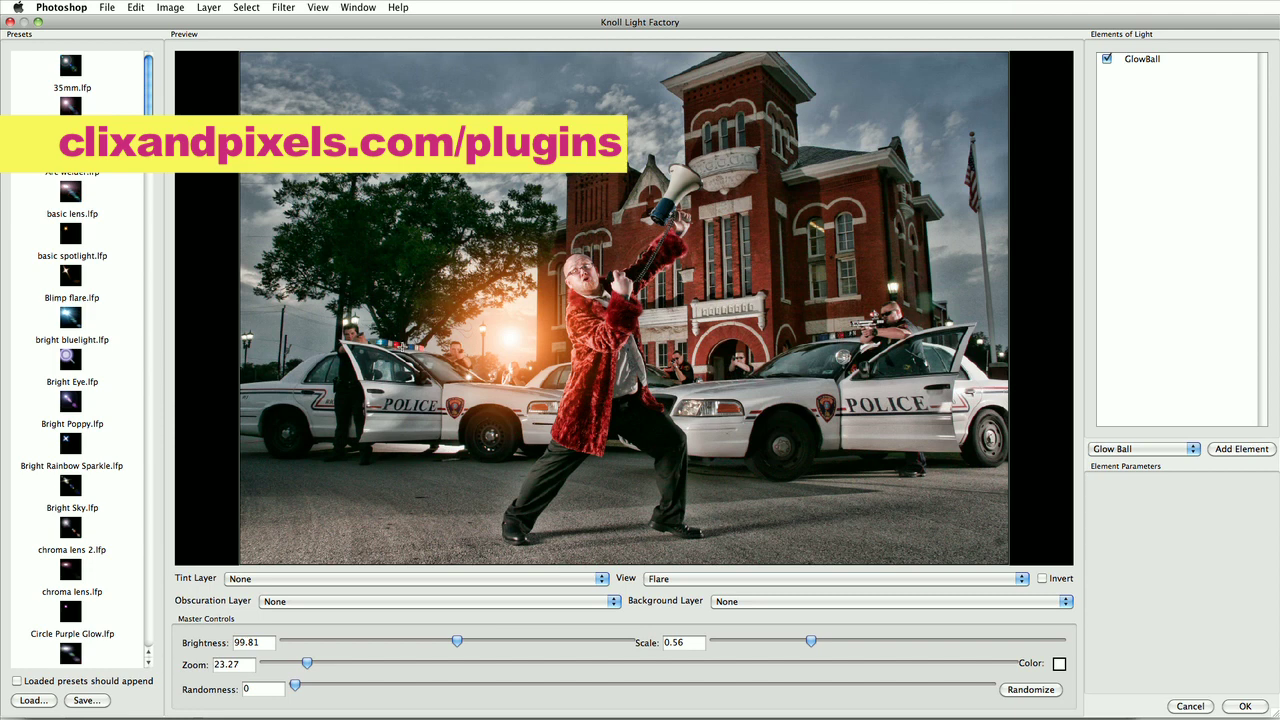
left_click(397, 347)
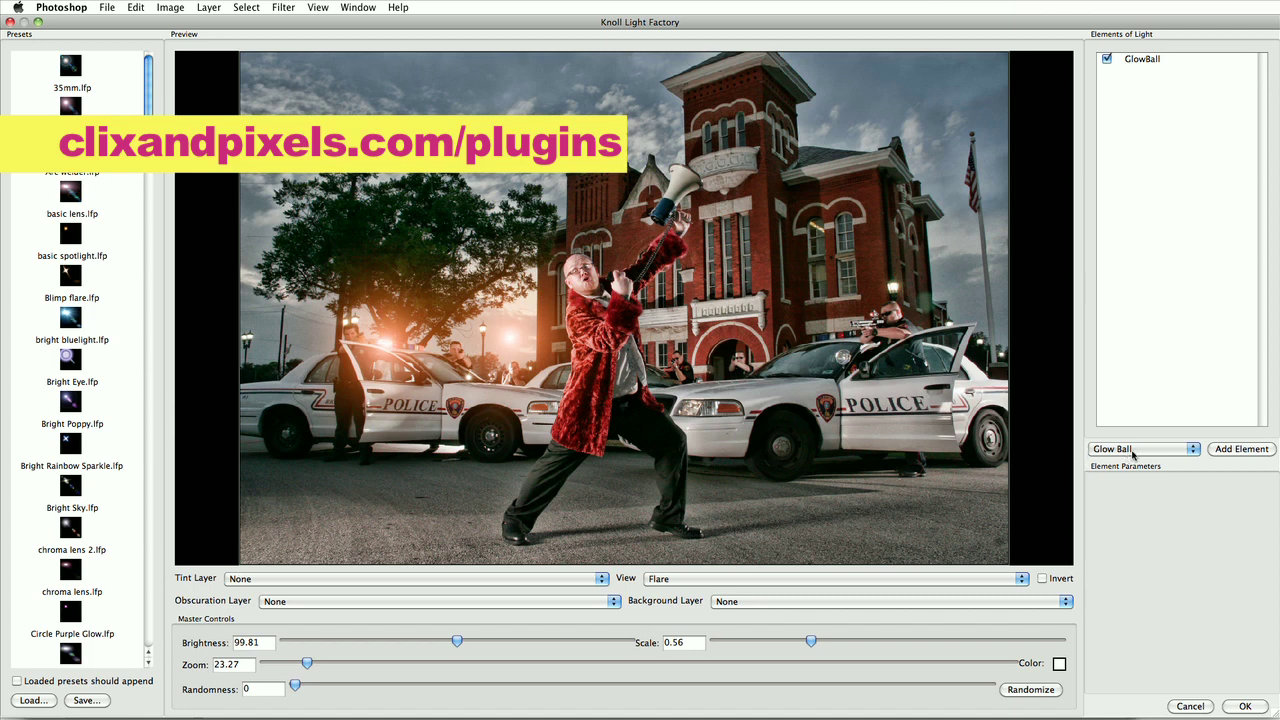
- Add a Stripe element to the flare and set its outer color to red (ff1919)
left_click(1133, 452)
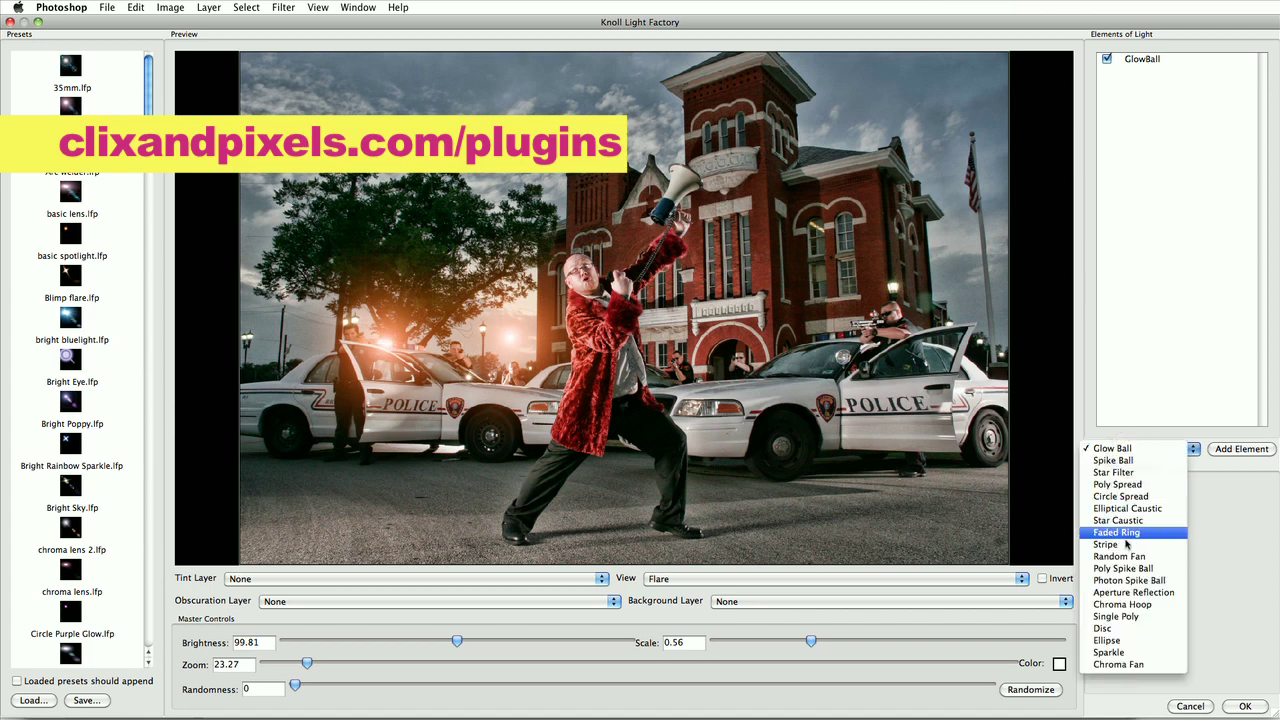
left_click(1125, 545)
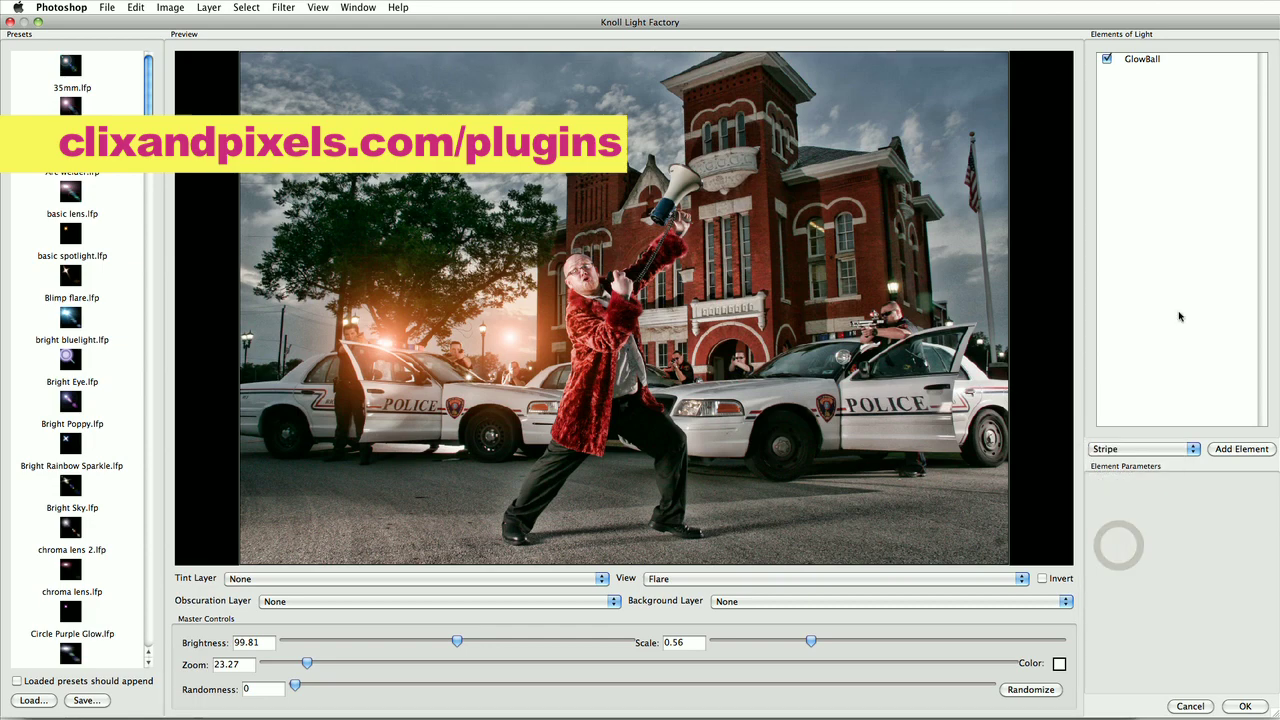
left_click(1250, 449)
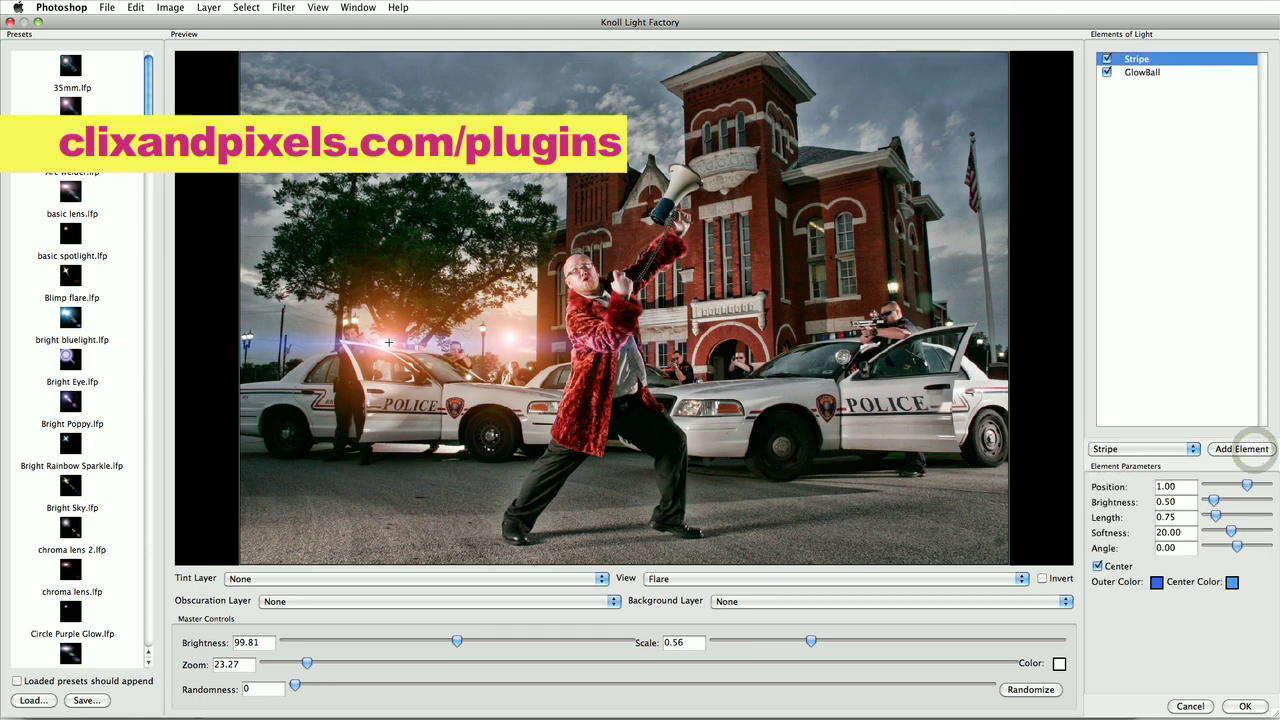
left_click(1156, 582)
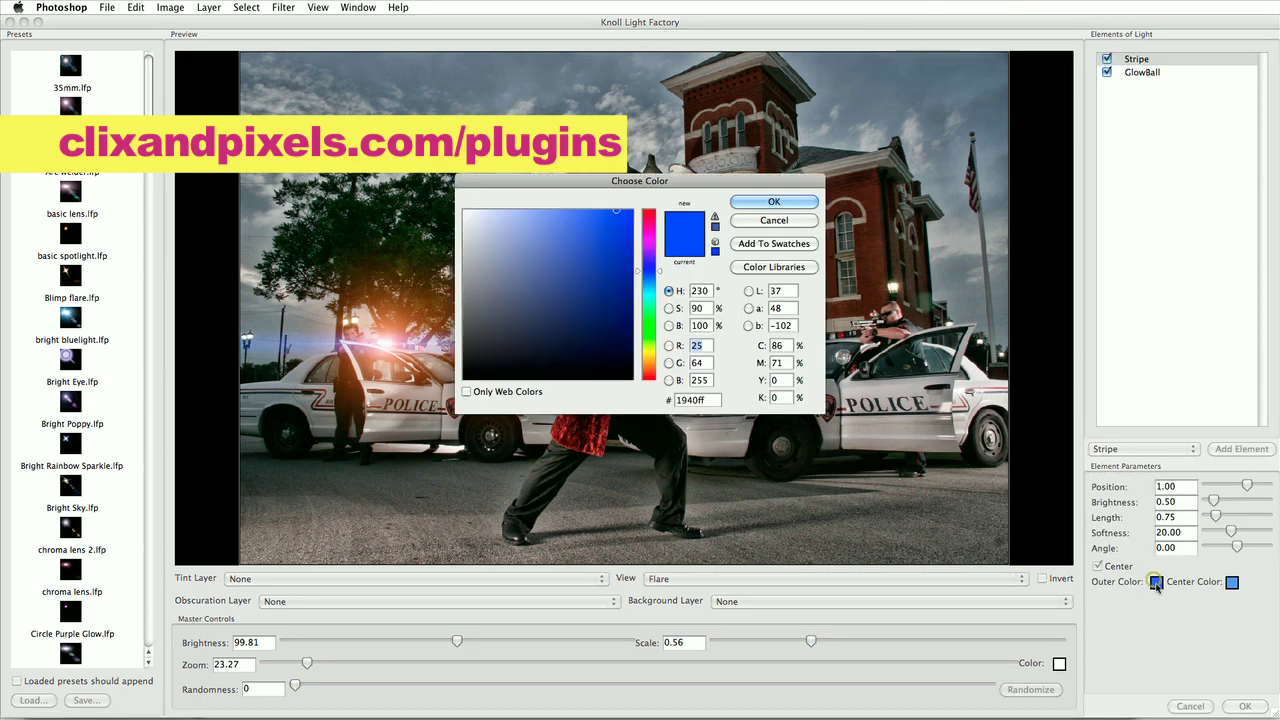
left_click_drag(650, 328, 650, 211)
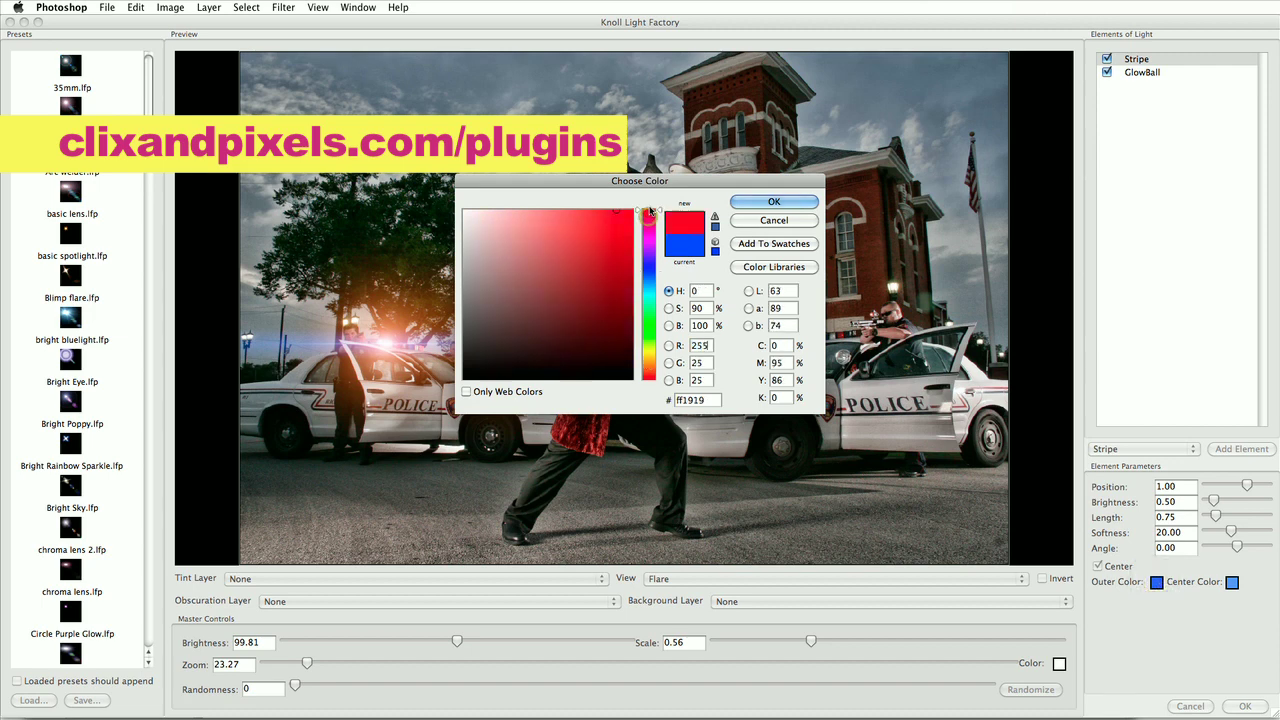
left_click(770, 202)
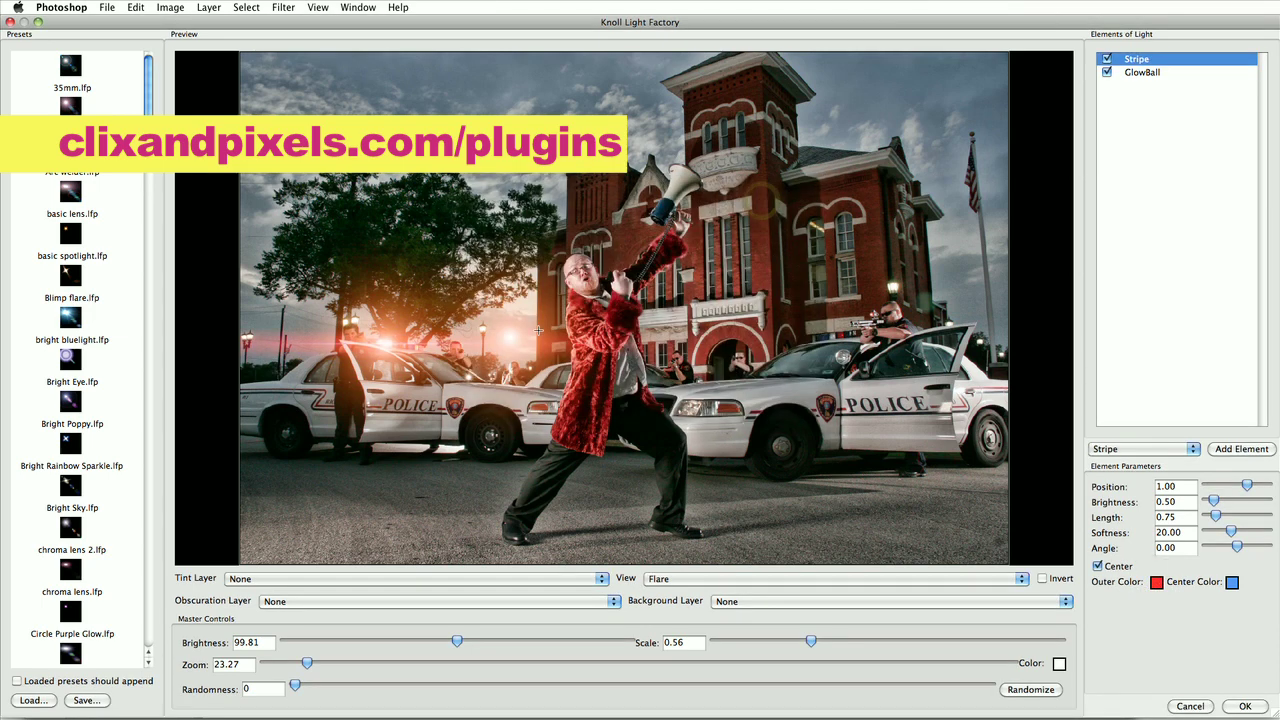
- Adjust the Stripe to an angle of -14, softness of 5.64 and length of 0.48
left_click_drag(1236, 548, 1231, 549)
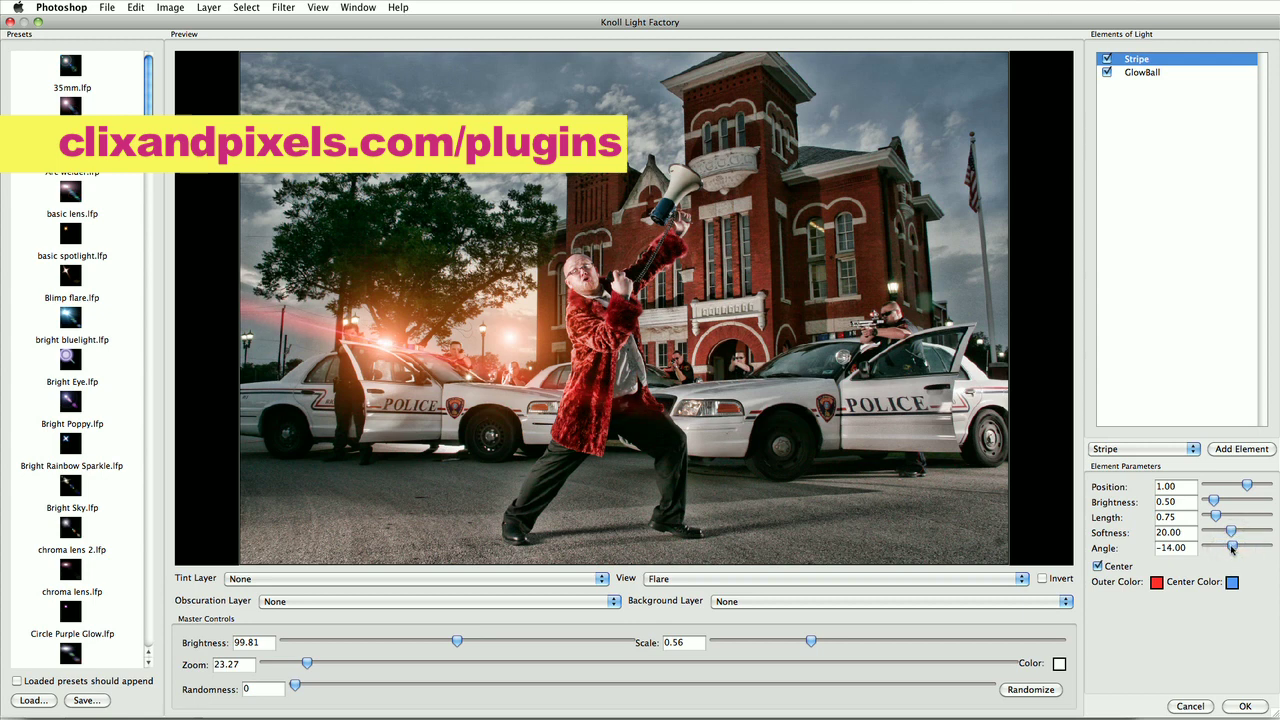
left_click_drag(1234, 538, 1216, 535)
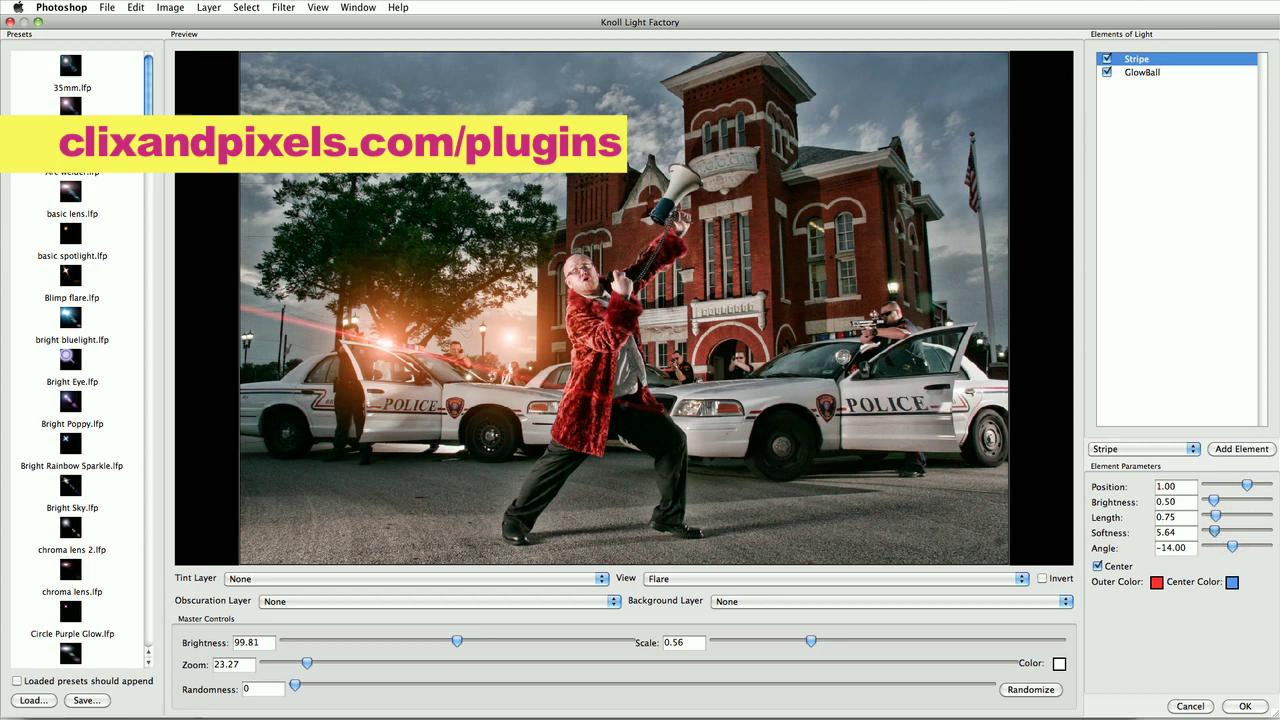
left_click_drag(1216, 517, 1213, 517)
- Change the GlowBall element's outer color to pure red
left_click(1150, 74)
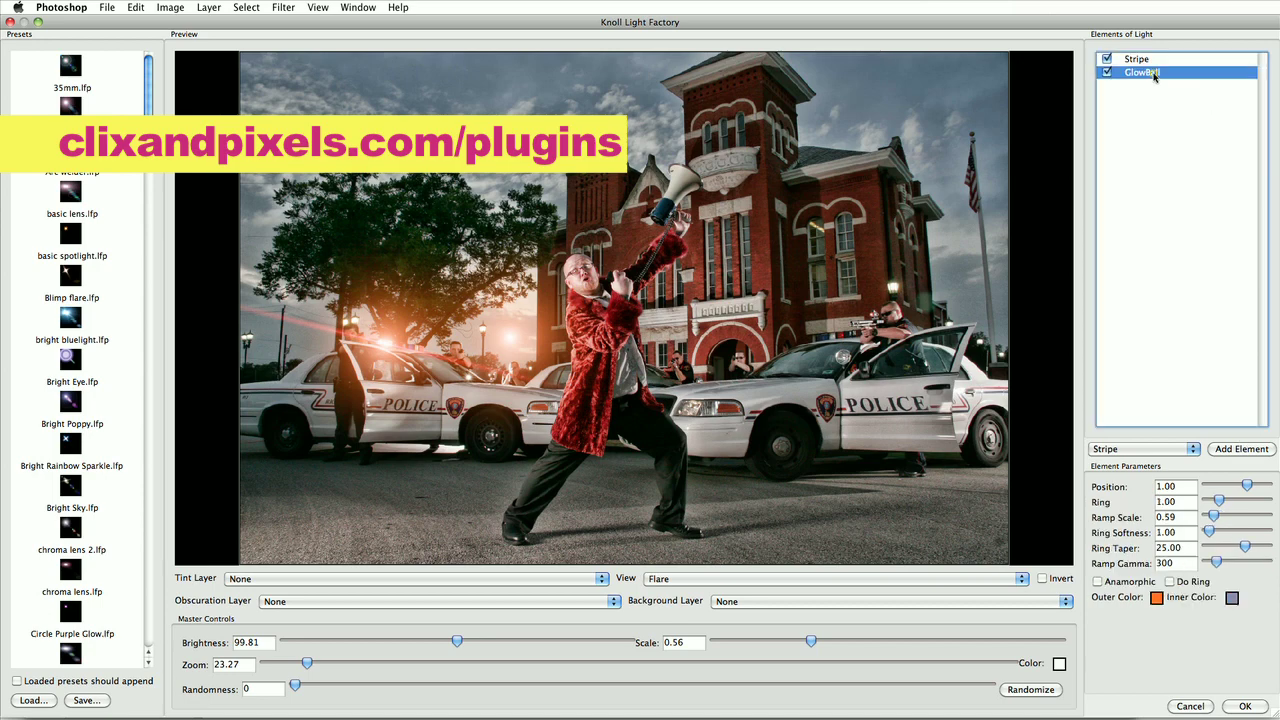
left_click(1156, 597)
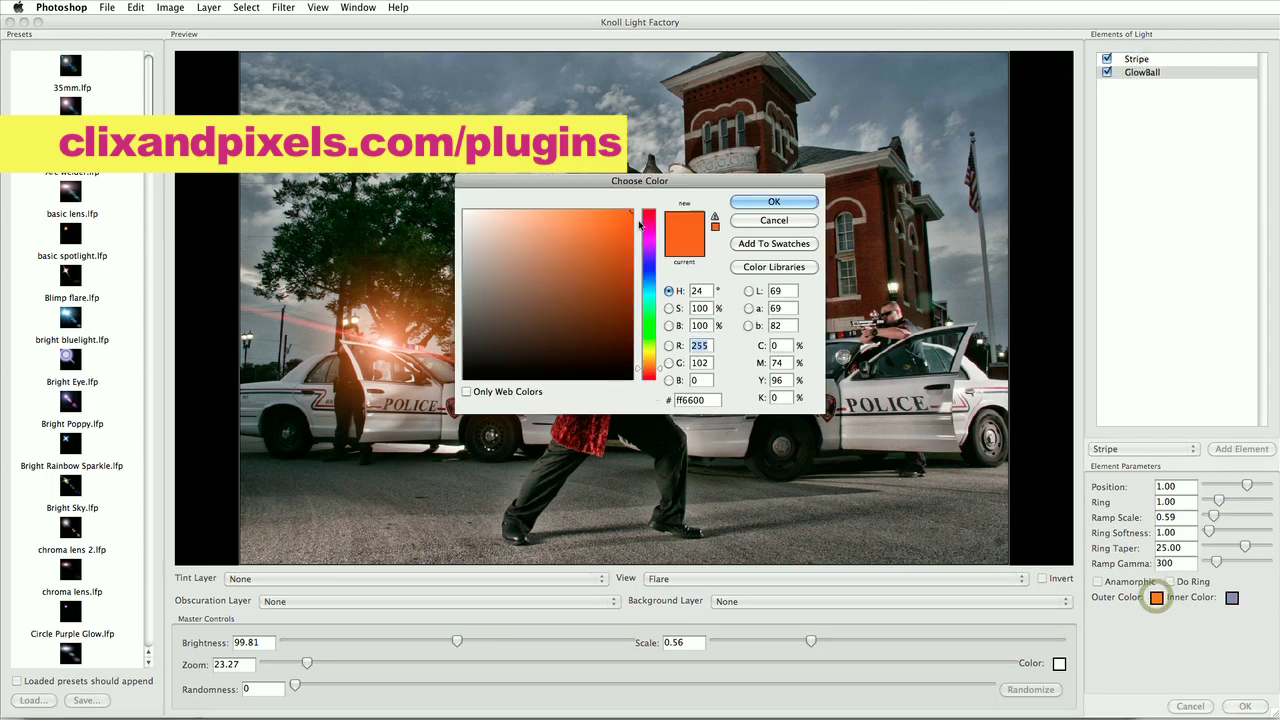
left_click(648, 214)
left_click(768, 202)
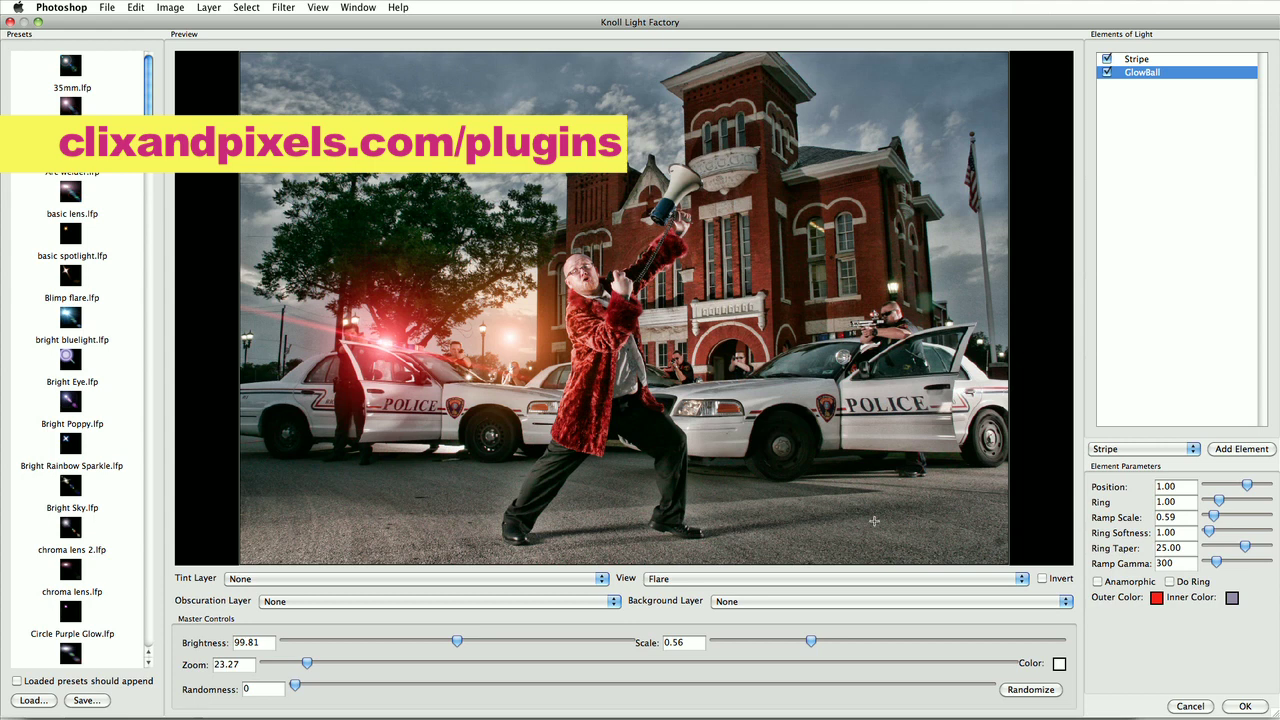
- Set the Stripe's angle to 6 and apply the red police light to the image
left_click(1148, 58)
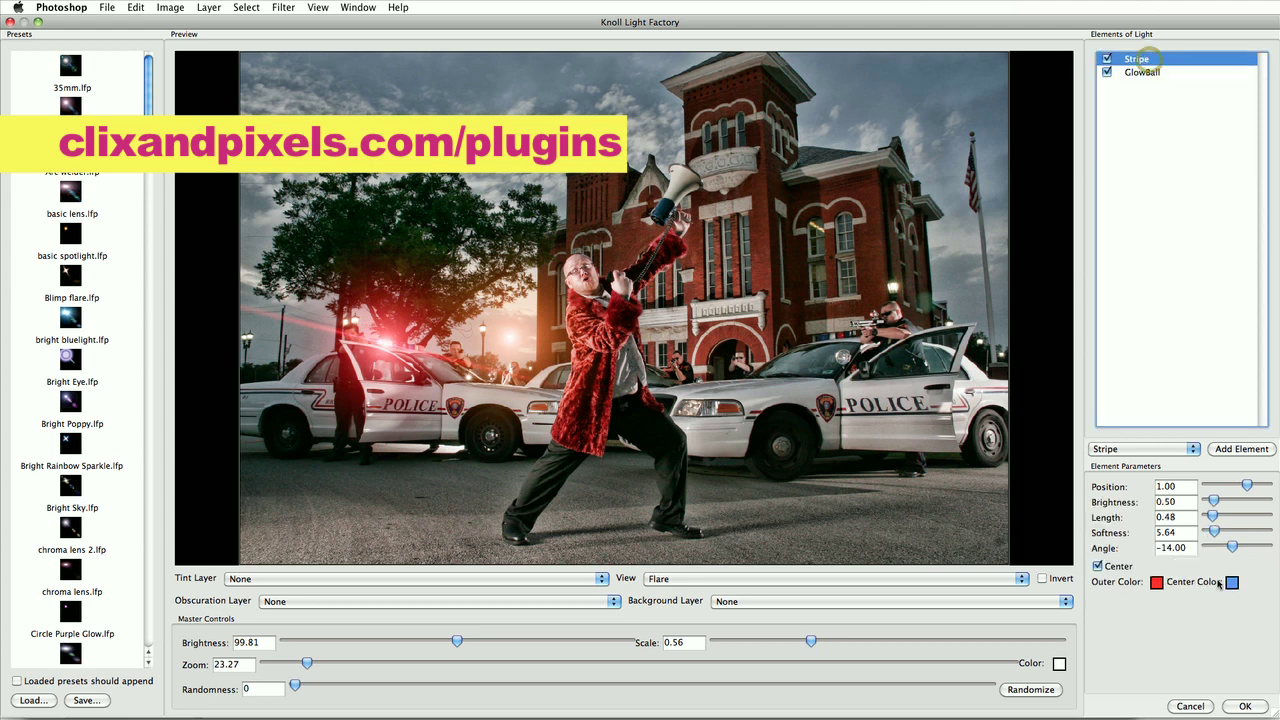
left_click_drag(1231, 549, 1238, 546)
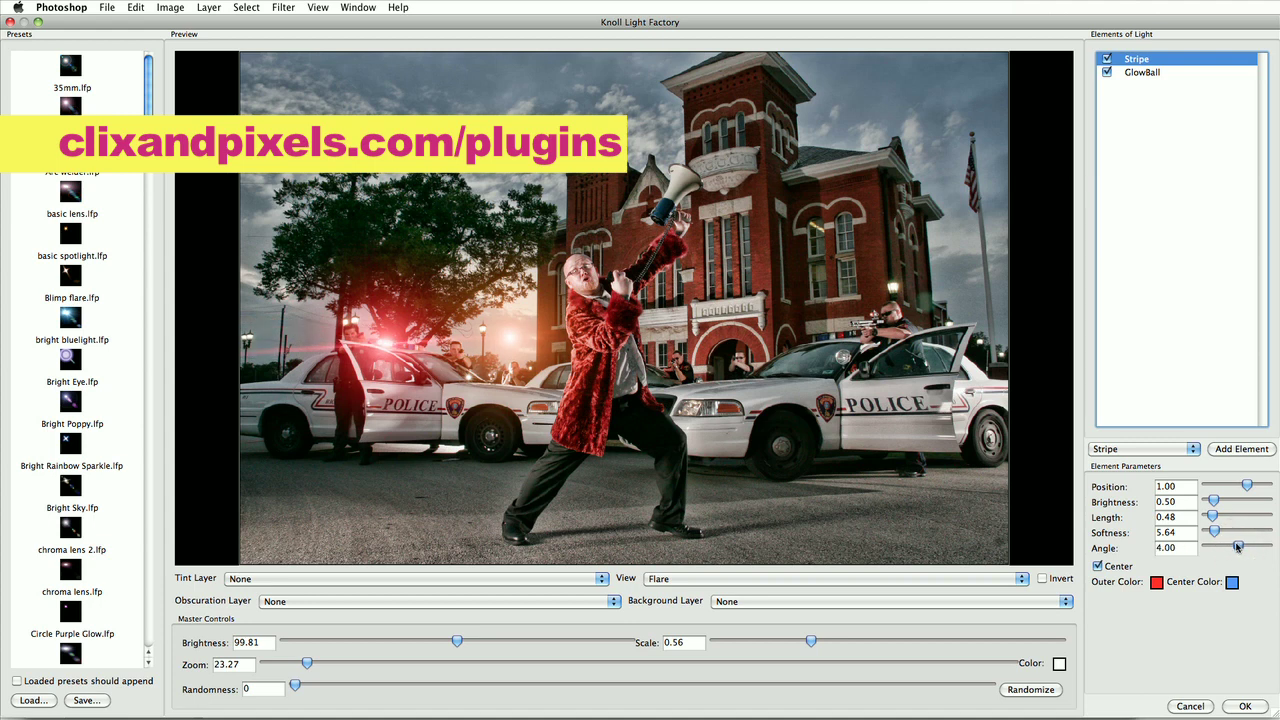
left_click_drag(1238, 546, 1238, 546)
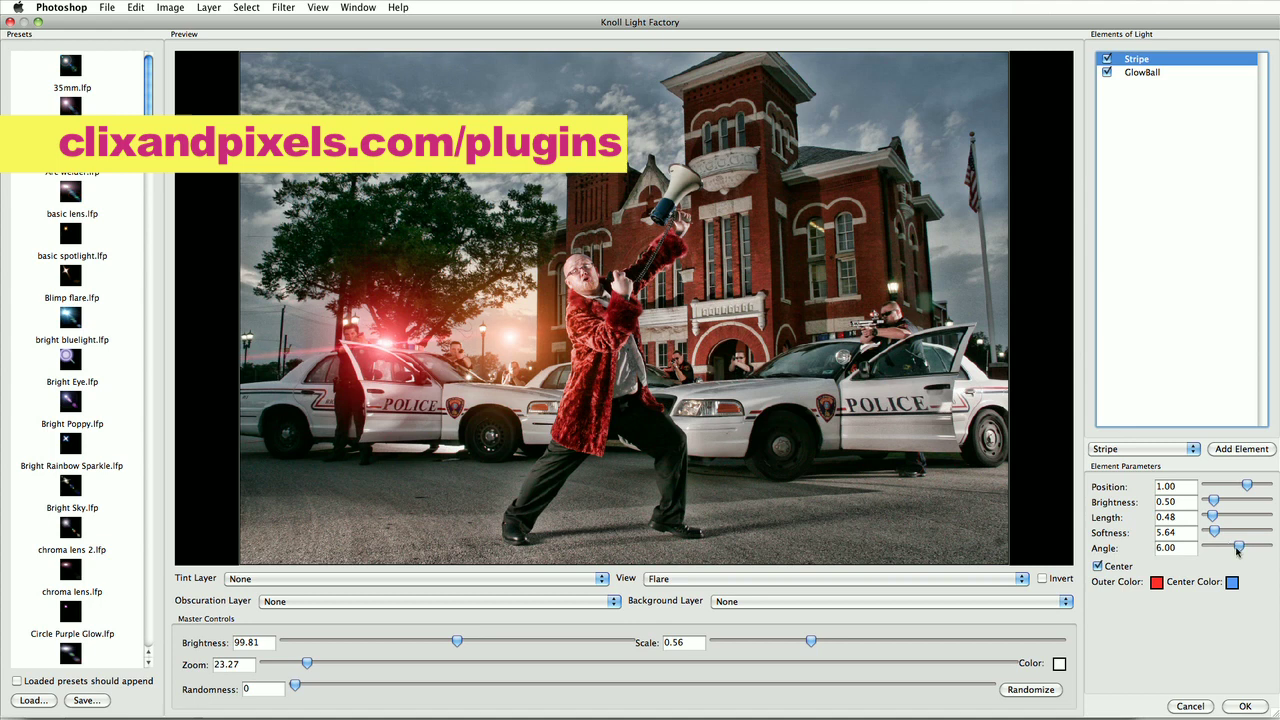
left_click(1244, 706)
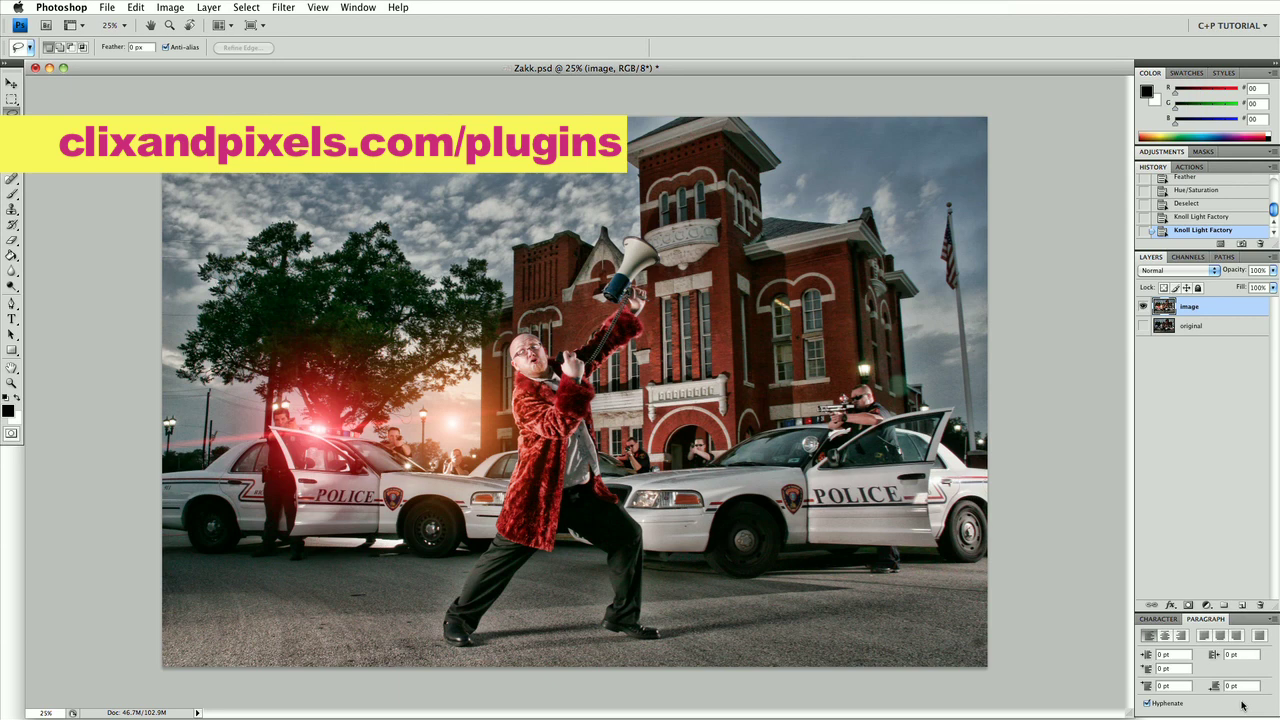
- Run Knoll Light Factory again and position the flare on the right police car's light bar
left_click(278, 7)
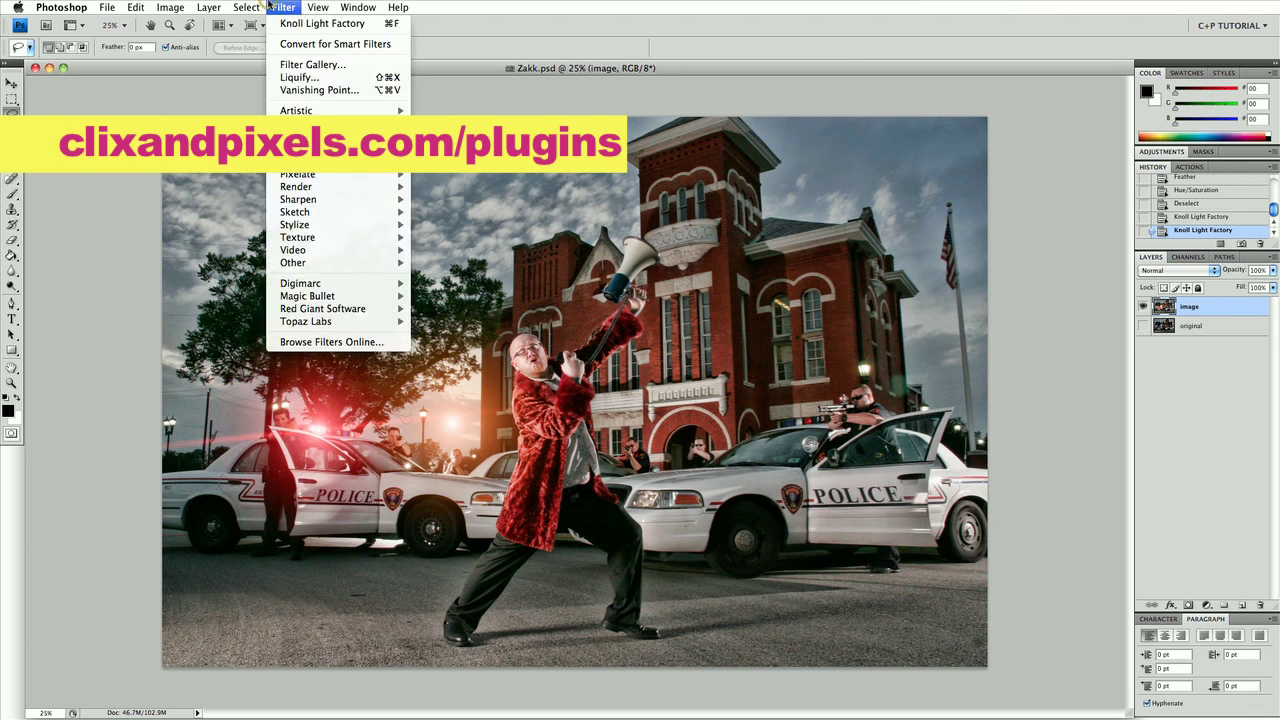
mouse_move(347, 312)
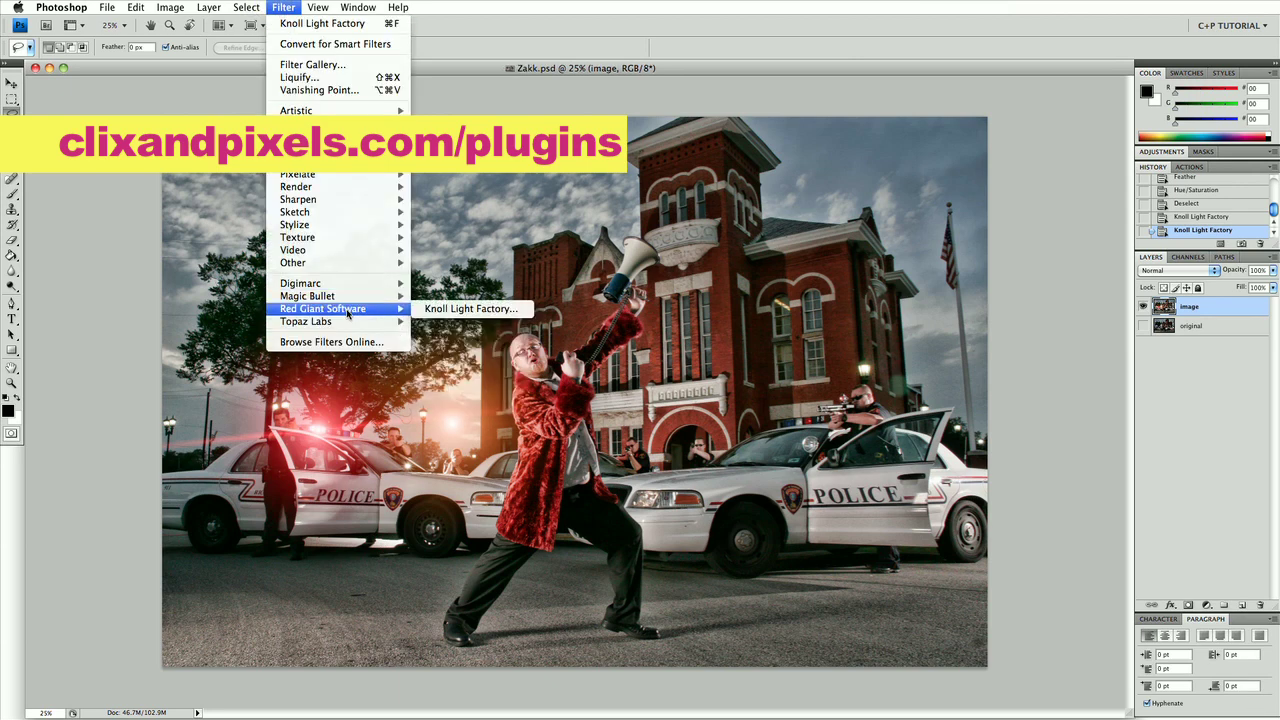
left_click(445, 309)
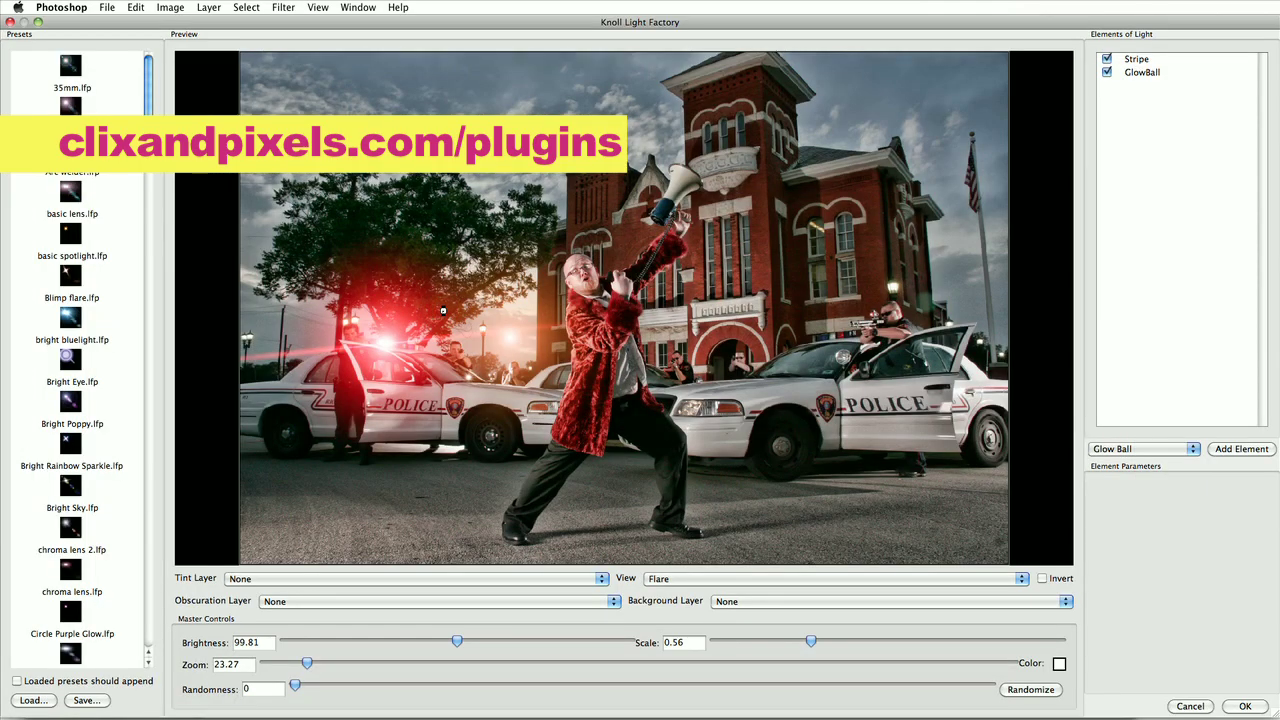
left_click_drag(387, 343, 821, 335)
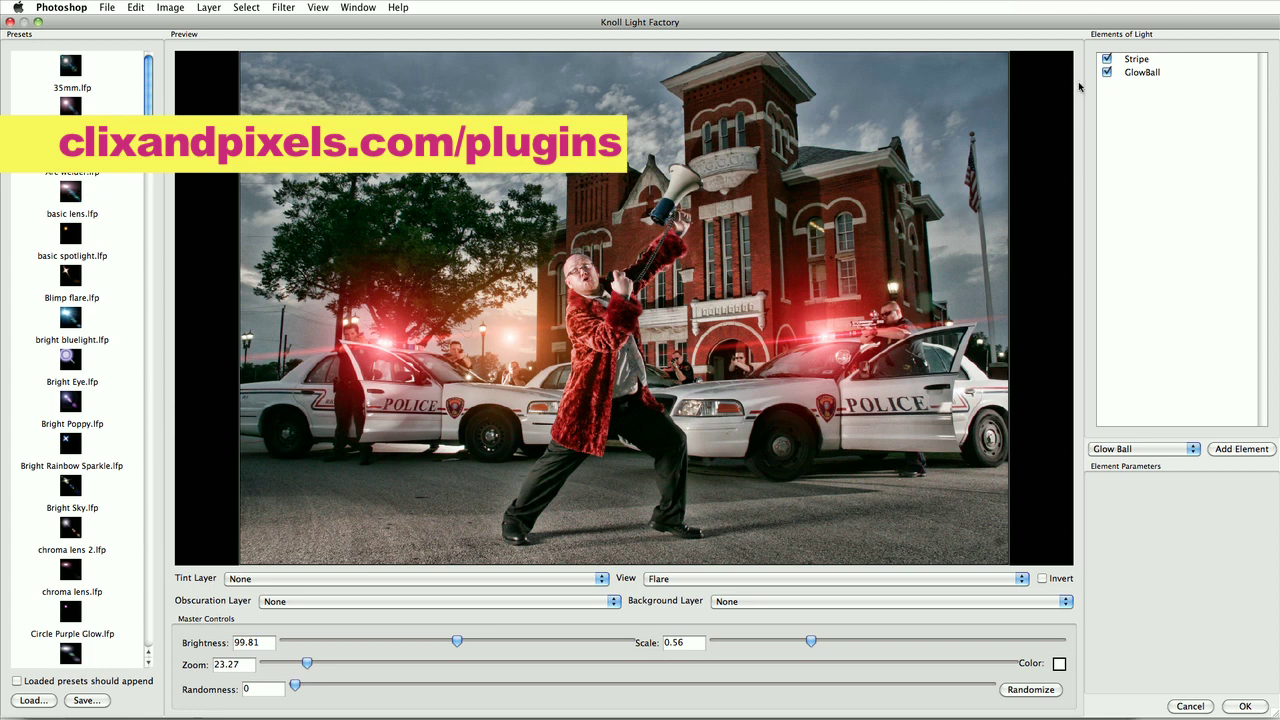
- Set the Stripe's outer color to blue (191eff) for the right police car's flare
left_click(1136, 59)
left_click(1156, 582)
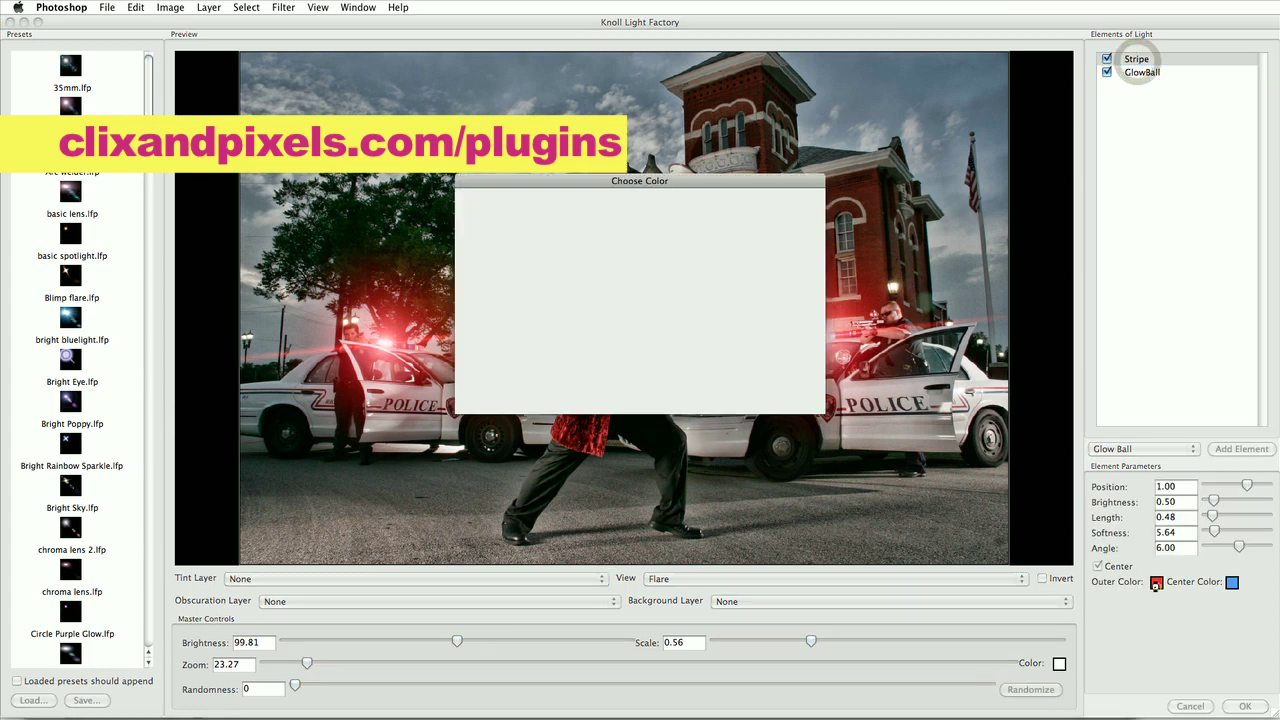
left_click(649, 270)
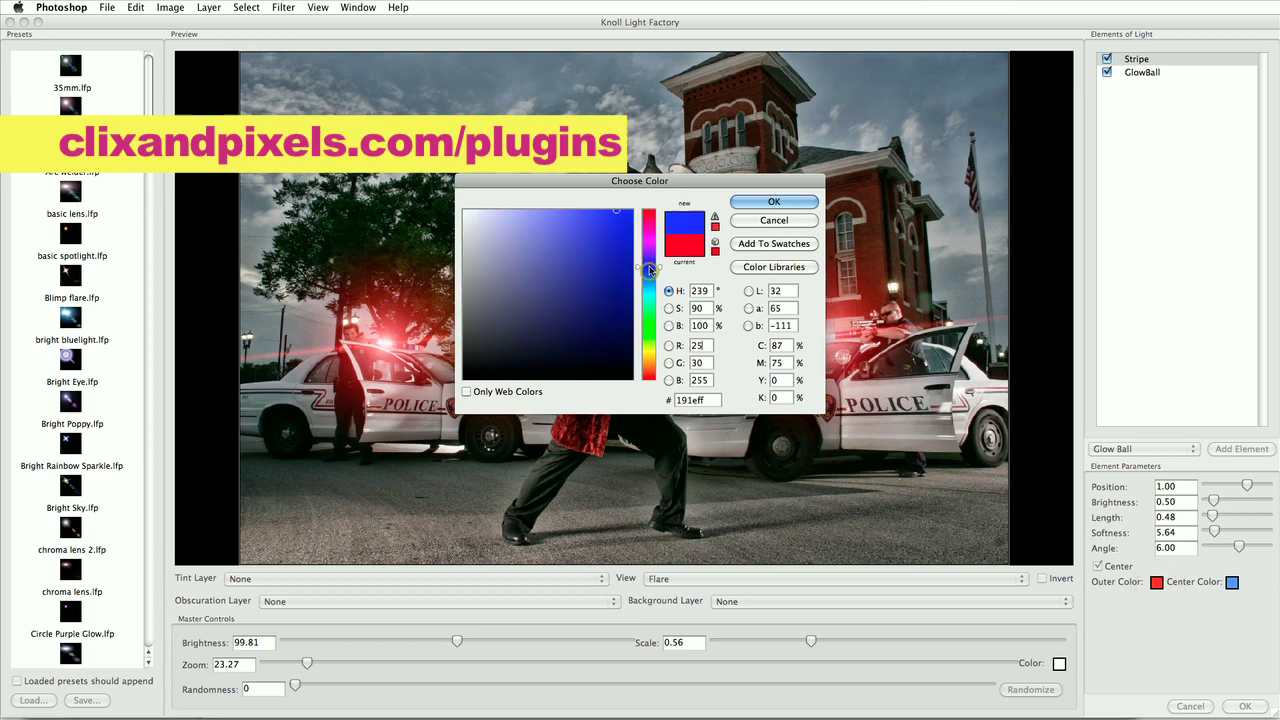
left_click(773, 201)
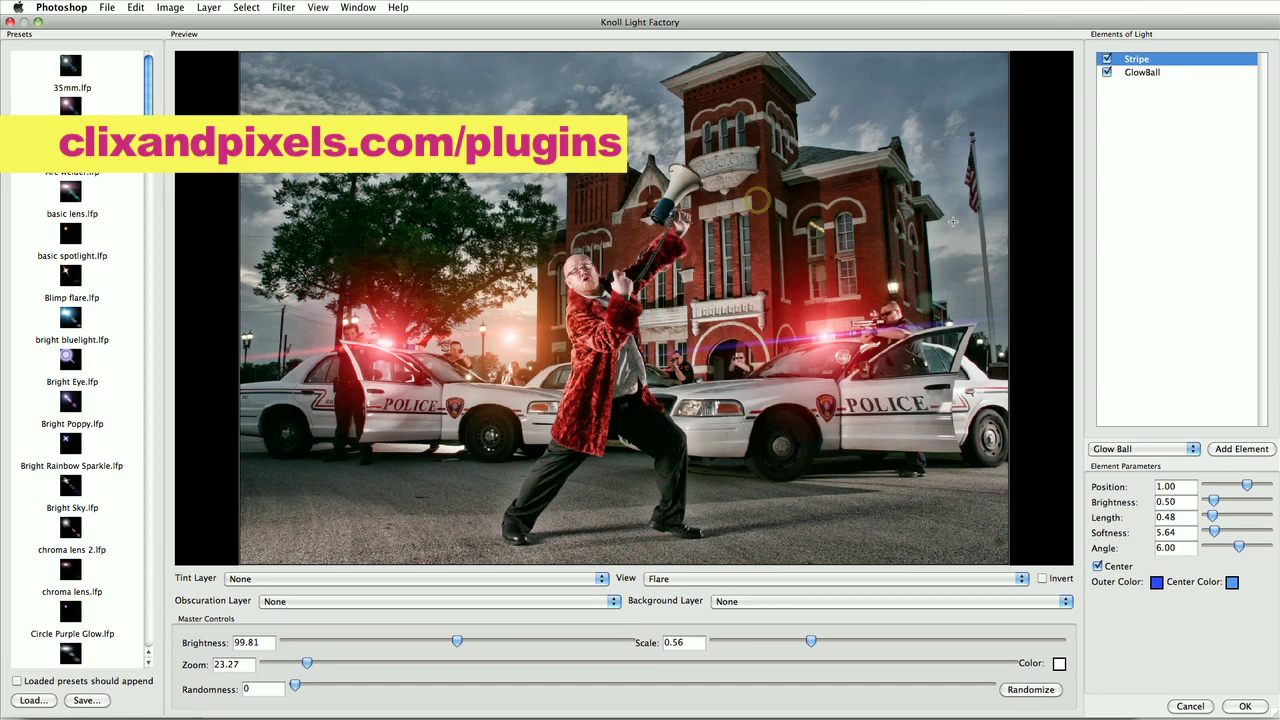
- Change the GlowBall element's outer color to blue (1e00ff) for the right police car's flare
left_click(1143, 72)
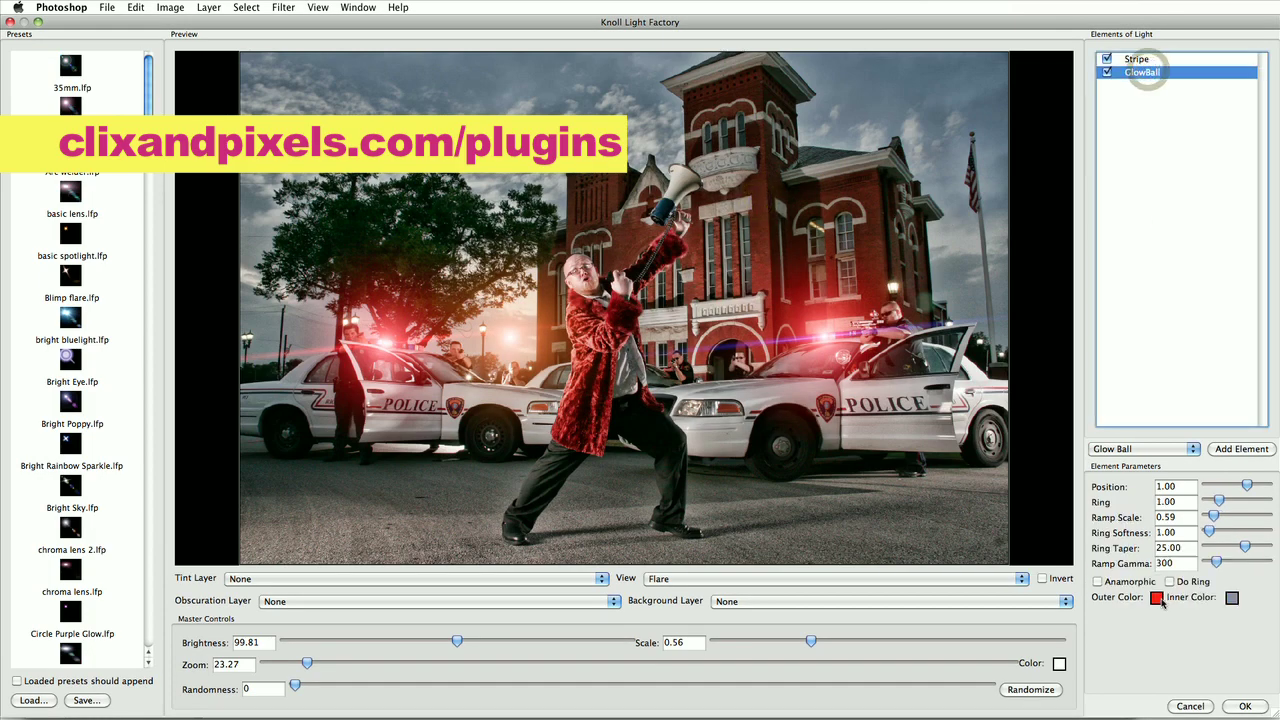
left_click(1157, 598)
left_click(647, 267)
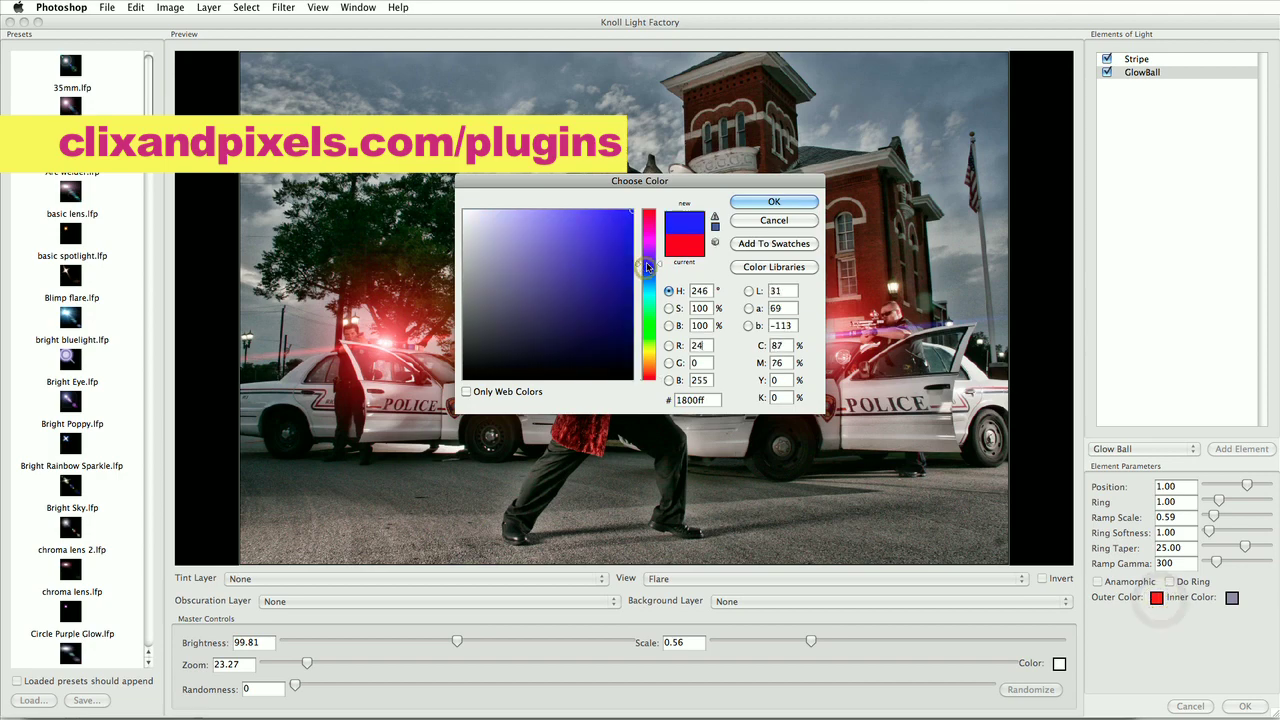
left_click(773, 201)
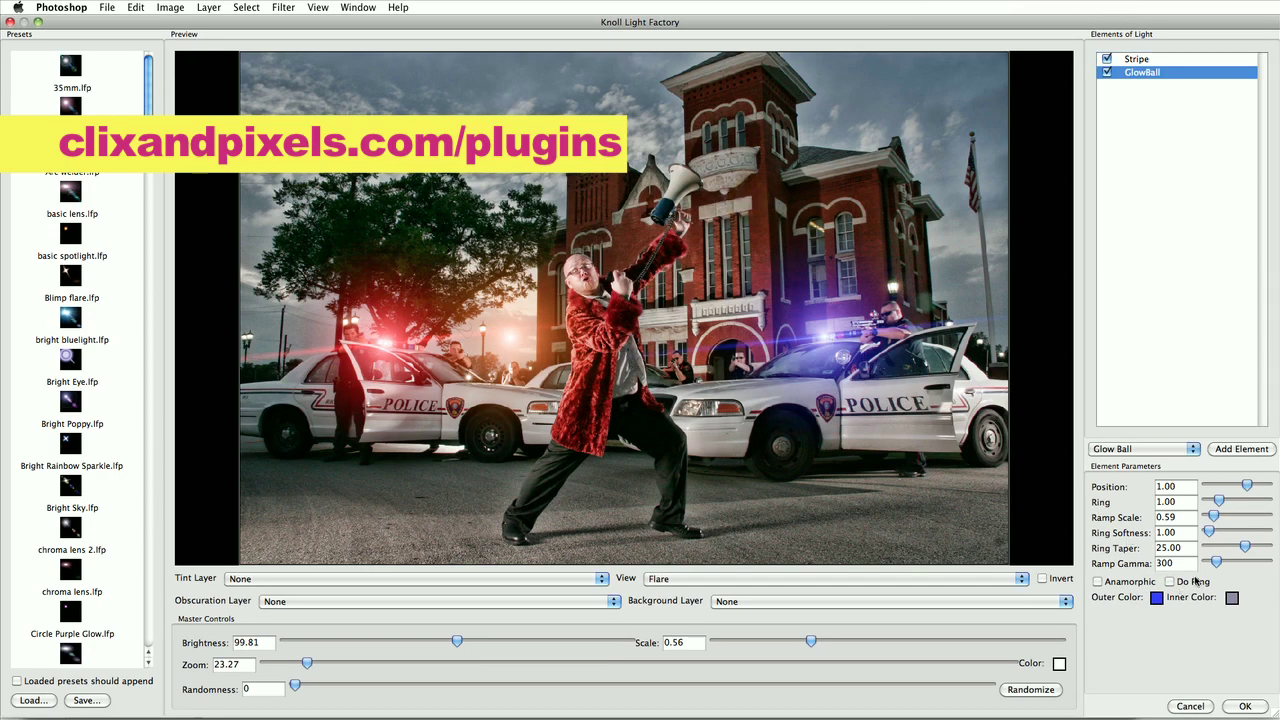
left_click_drag(1216, 563, 1216, 563)
- Set the Stripe's angle to -10 and nudge the flare slightly toward the front of the right car's light bar
left_click(1134, 60)
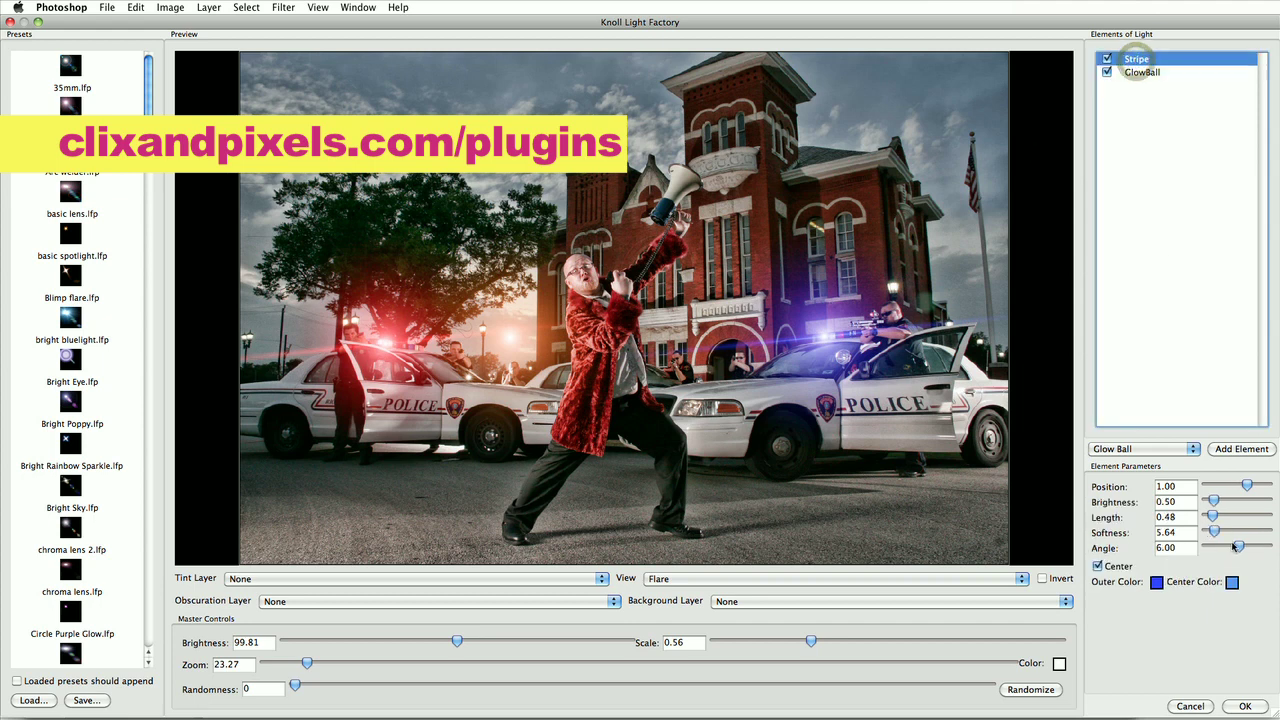
left_click_drag(1237, 549, 1232, 549)
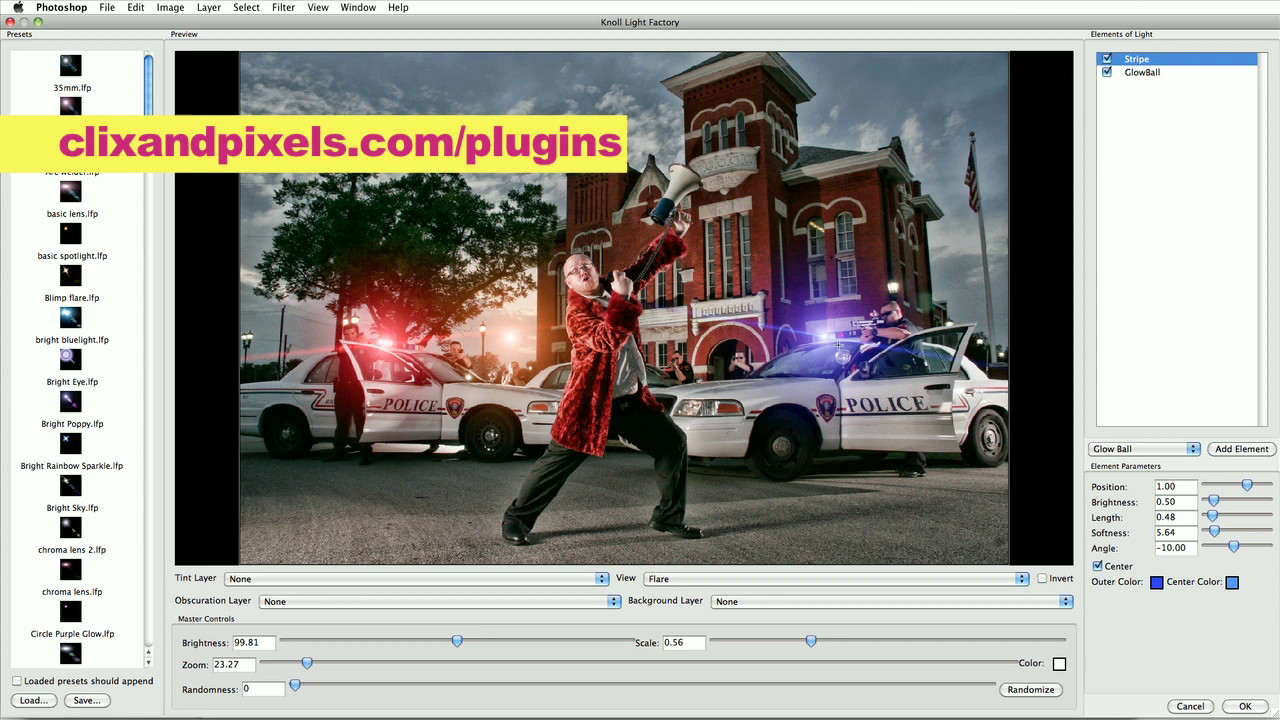
mouse_move(823, 337)
left_mouse_down()
mouse_move(847, 333)
mouse_move(817, 336)
left_mouse_up()
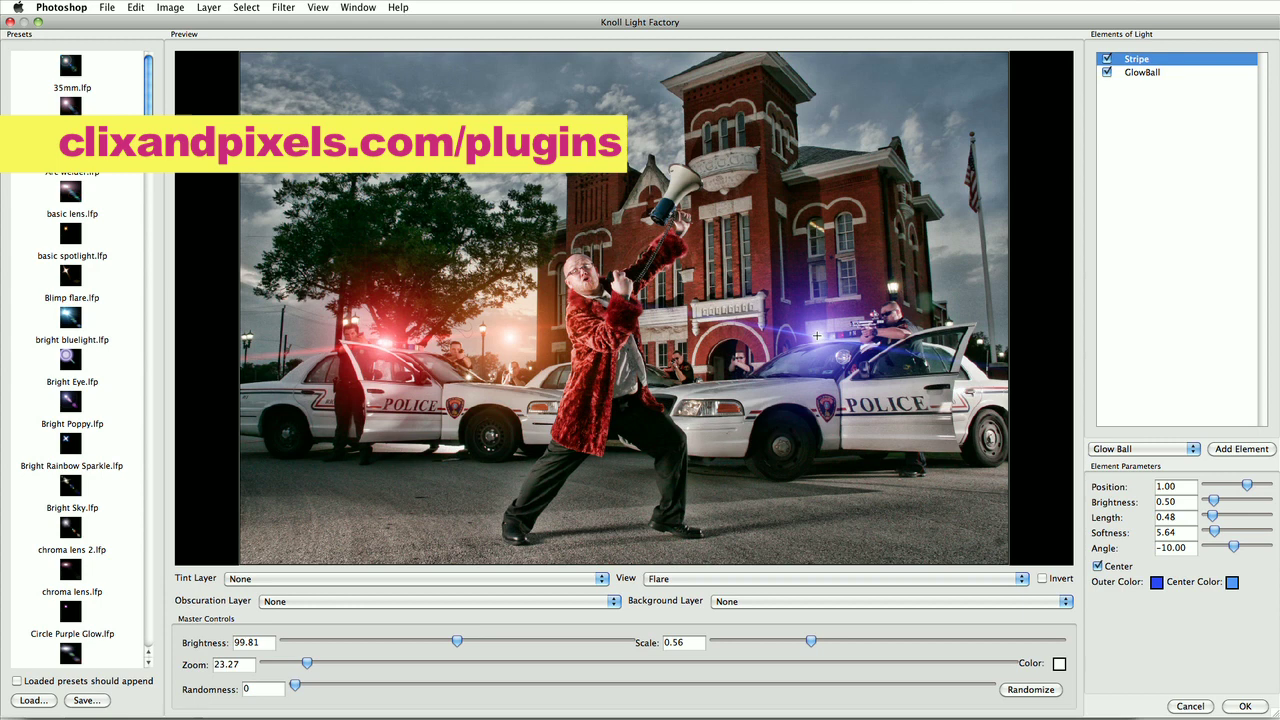
- Raise the GlowBall's Ramp Scale to 0.81 and apply the blue police light to the image
left_click(1148, 76)
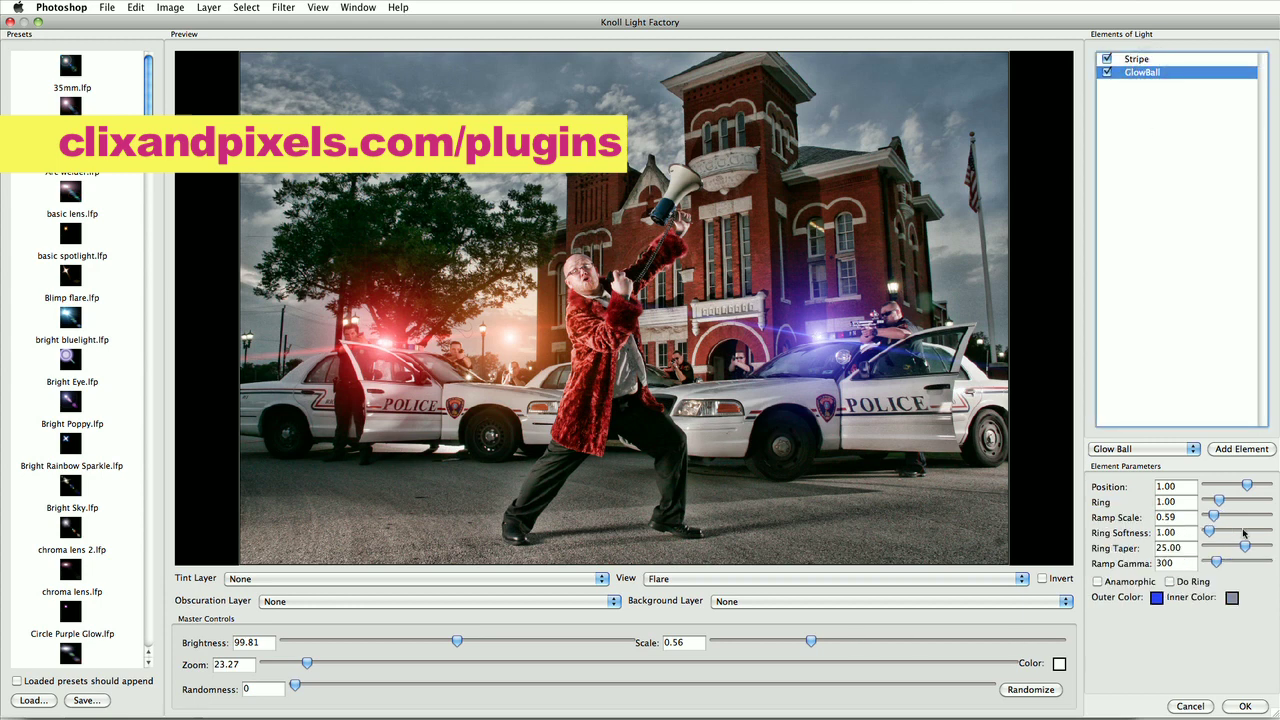
left_click_drag(1213, 516, 1216, 517)
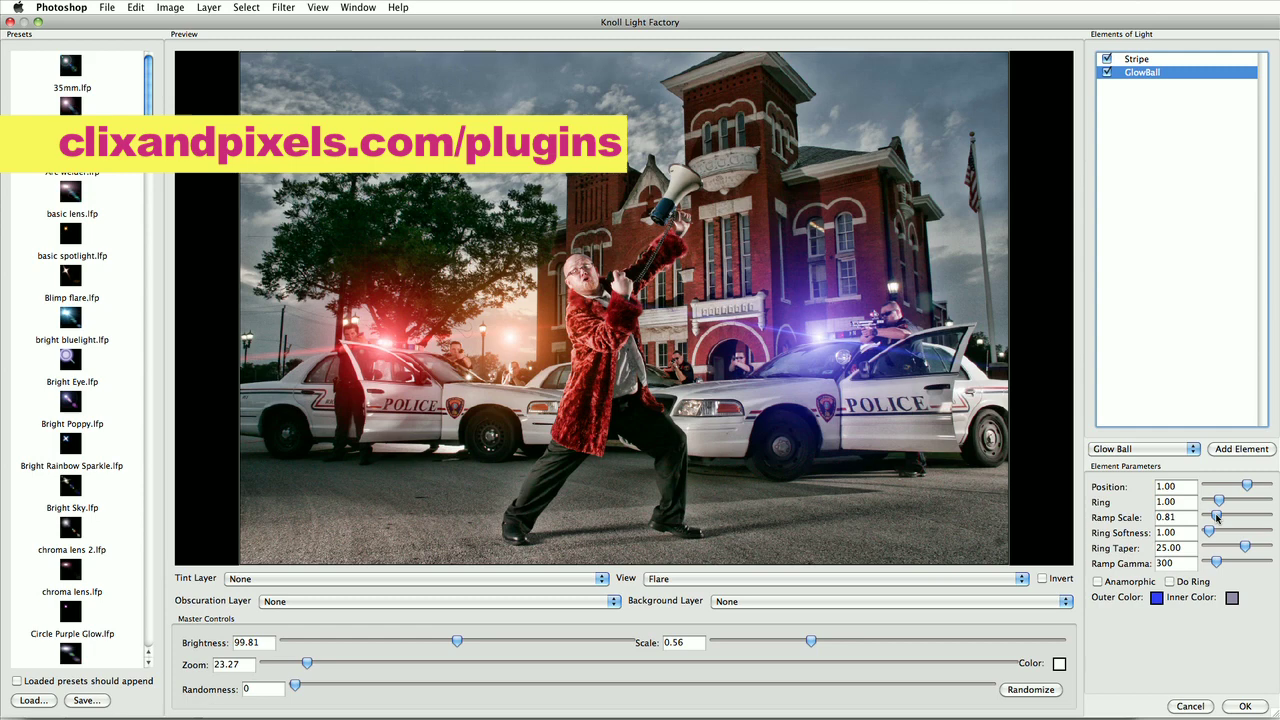
left_click(1244, 706)
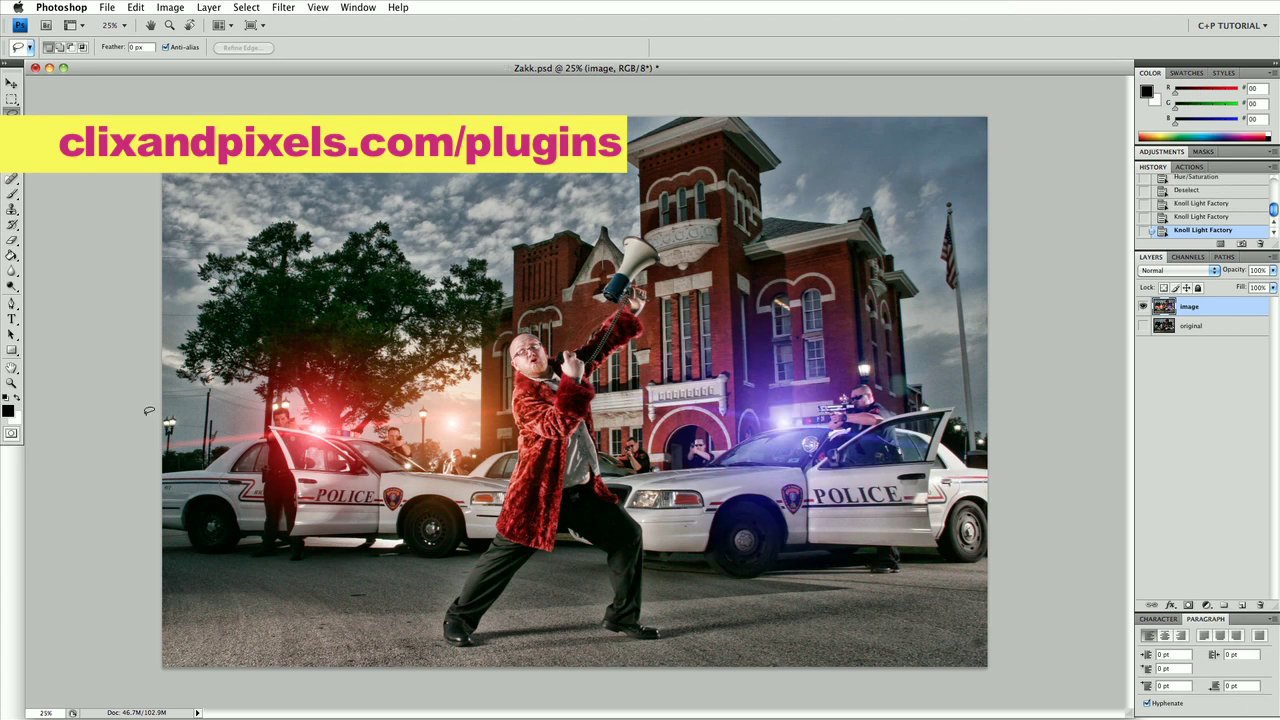
- Run Knoll Light Factory again and delete the Stripe element from the flare
left_click(284, 7)
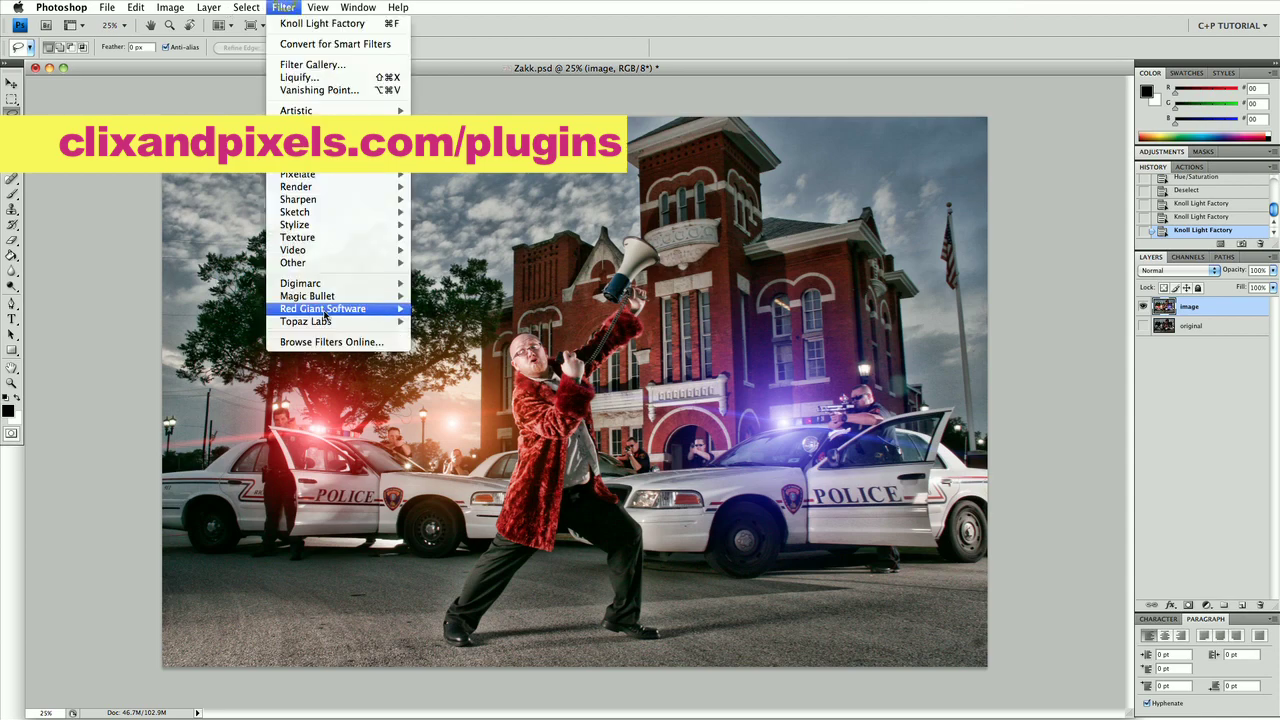
mouse_move(385, 309)
left_click(440, 310)
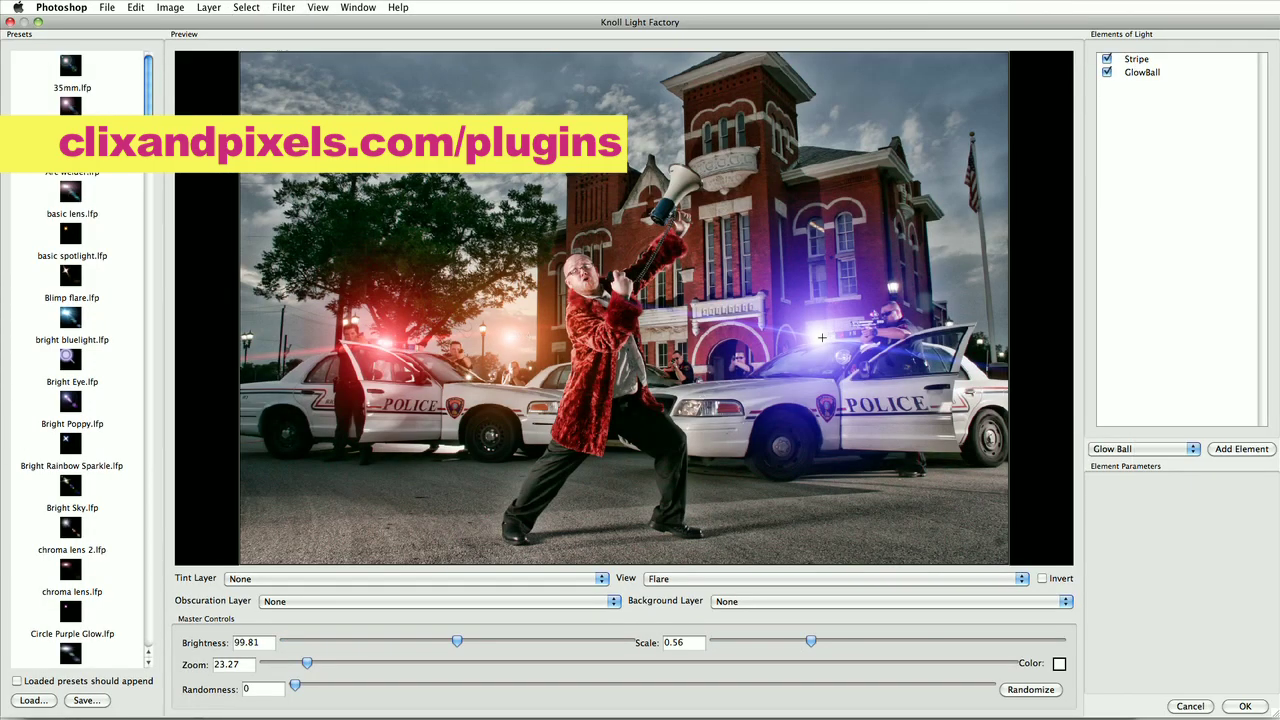
mouse_move(817, 347)
left_mouse_down()
mouse_move(808, 425)
mouse_move(815, 352)
left_mouse_up()
left_click(1145, 73)
left_click(1145, 60)
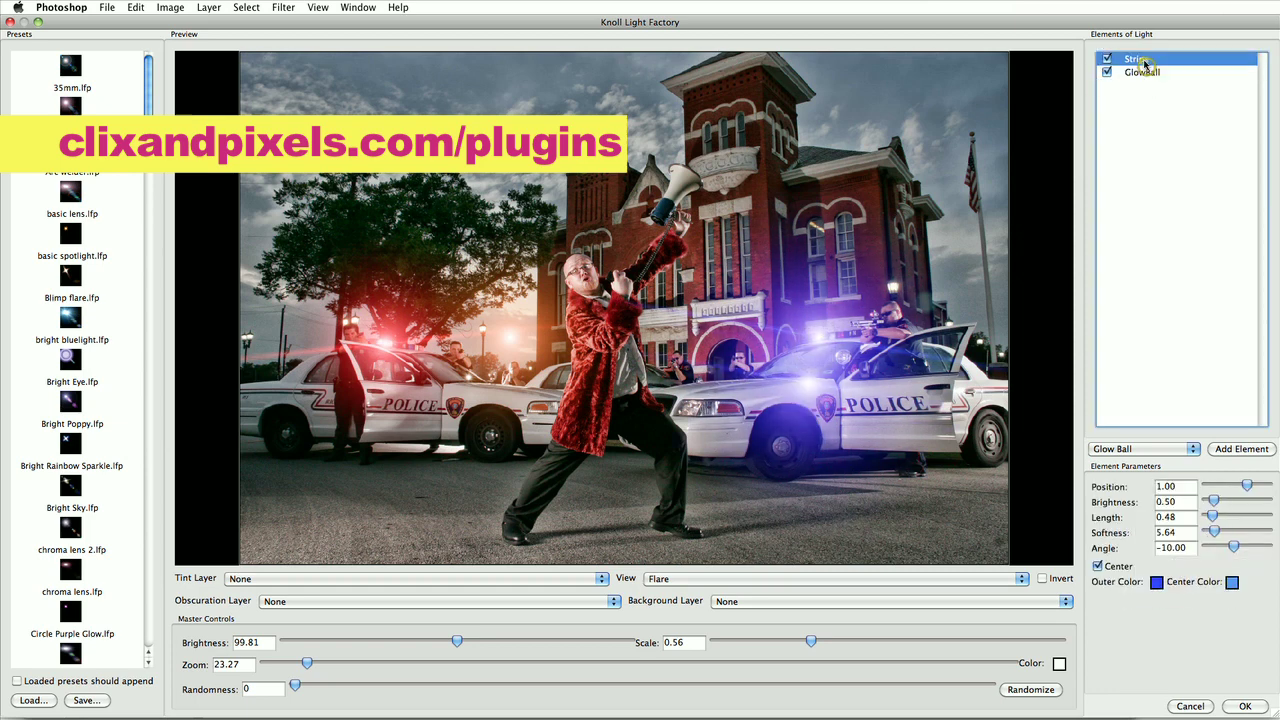
key("Delete")
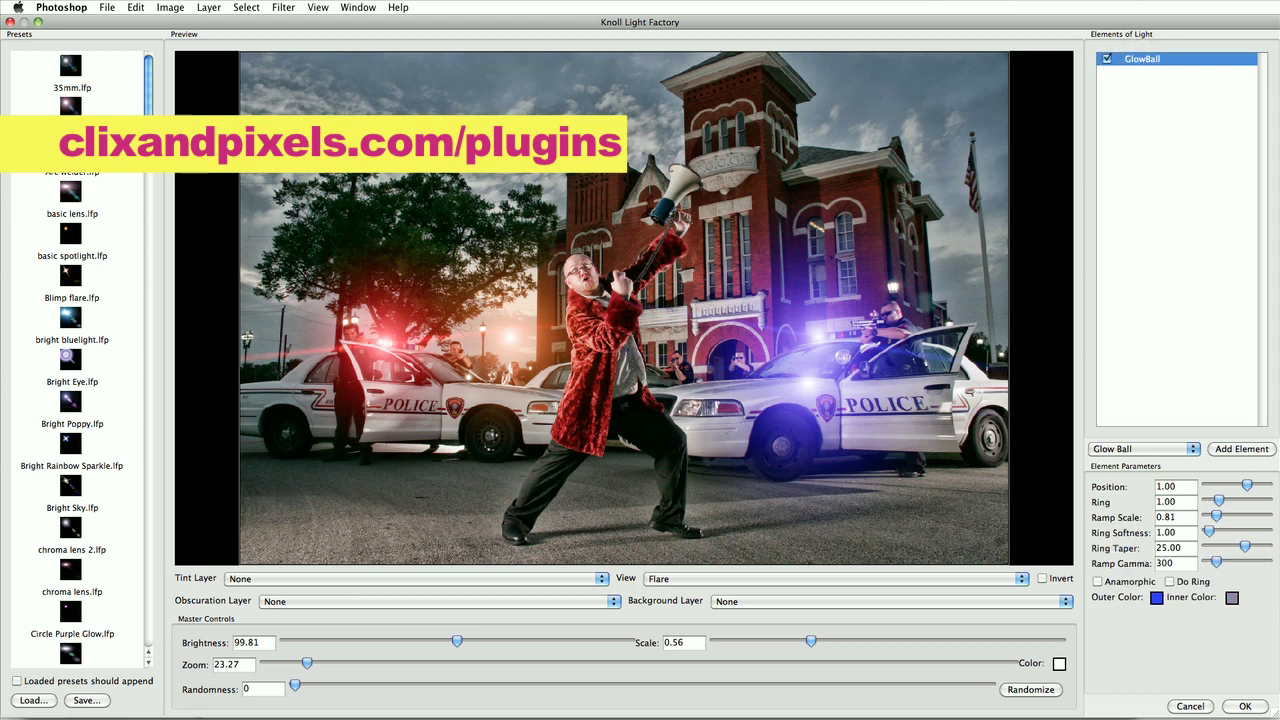
- Move the glow onto the far-left street lamp and reduce its Ramp Scale to 0.10
left_click_drag(812, 385, 250, 337)
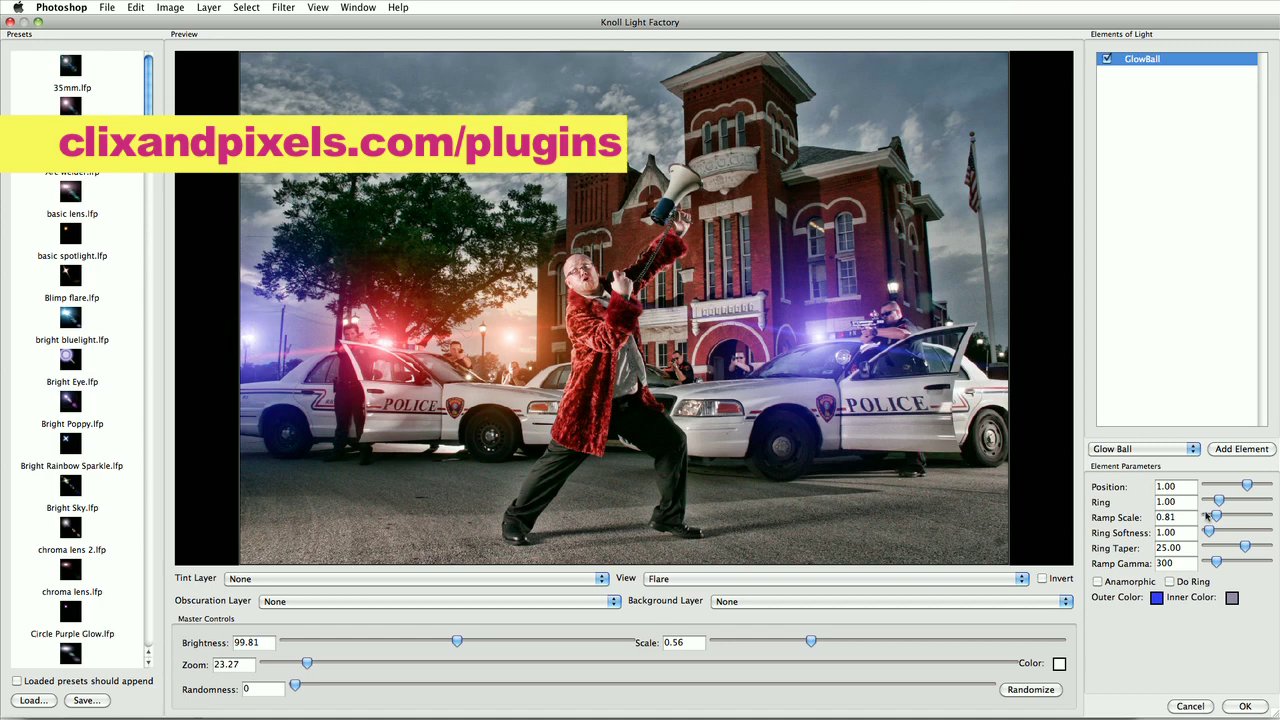
left_click_drag(1216, 515, 1207, 516)
- Change the GlowBall's outer color to white, compare the glow on and off, and apply it to the image
left_click(1157, 598)
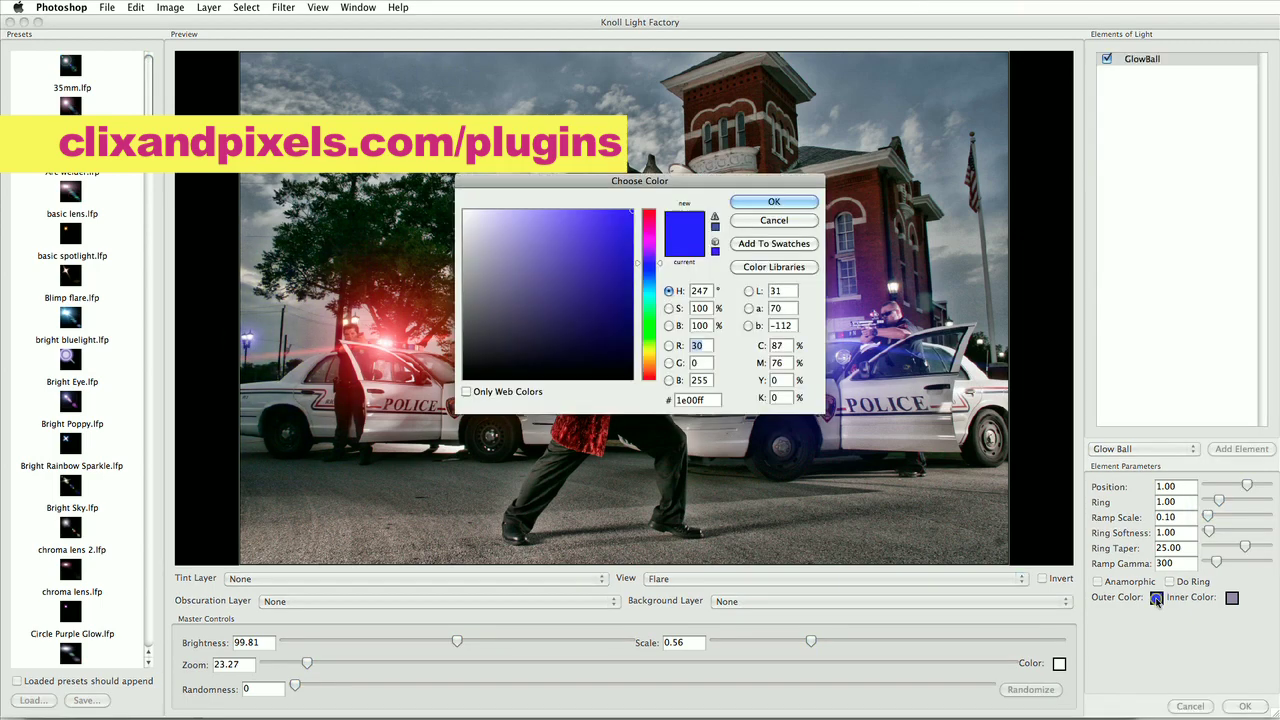
left_click(760, 202)
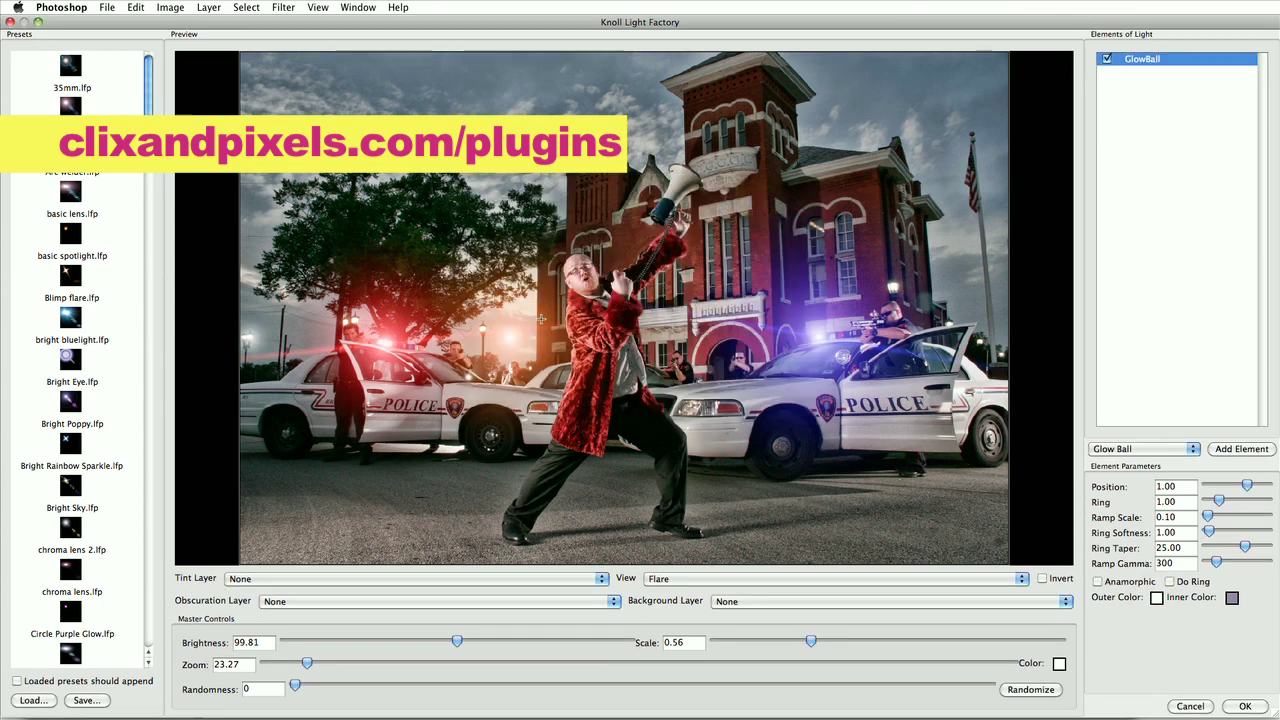
left_click(1107, 59)
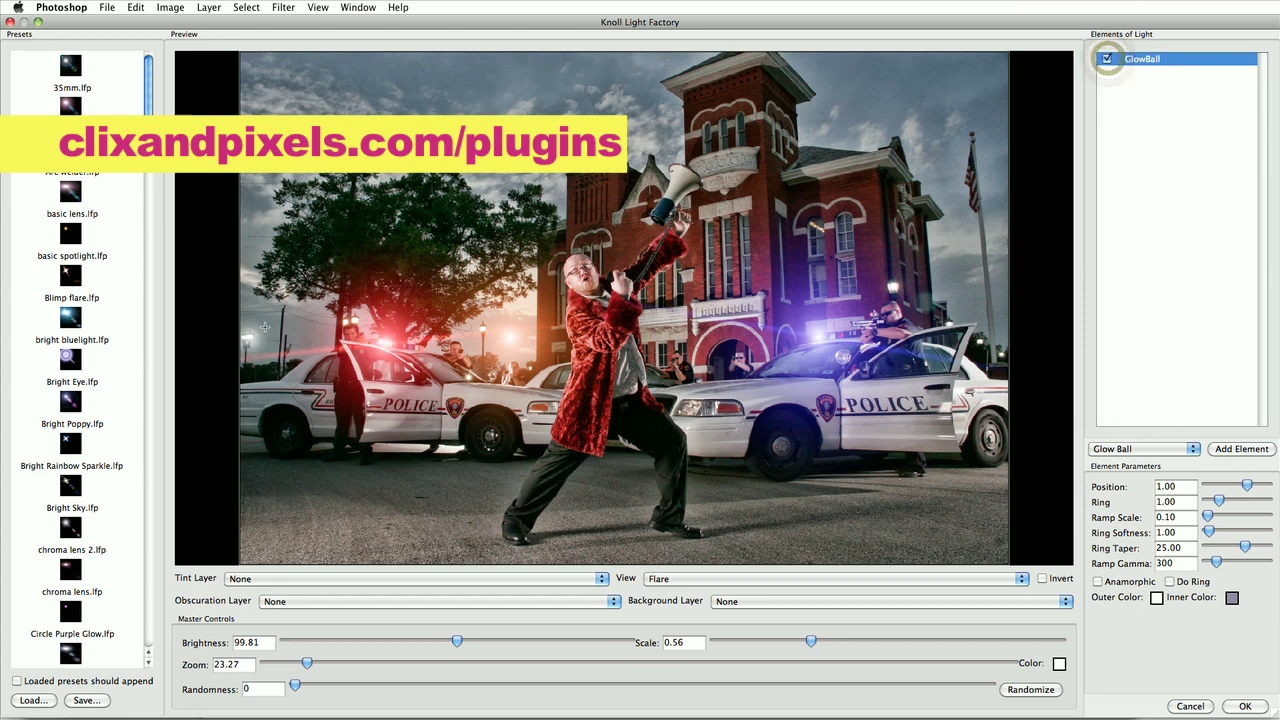
left_click(1107, 59)
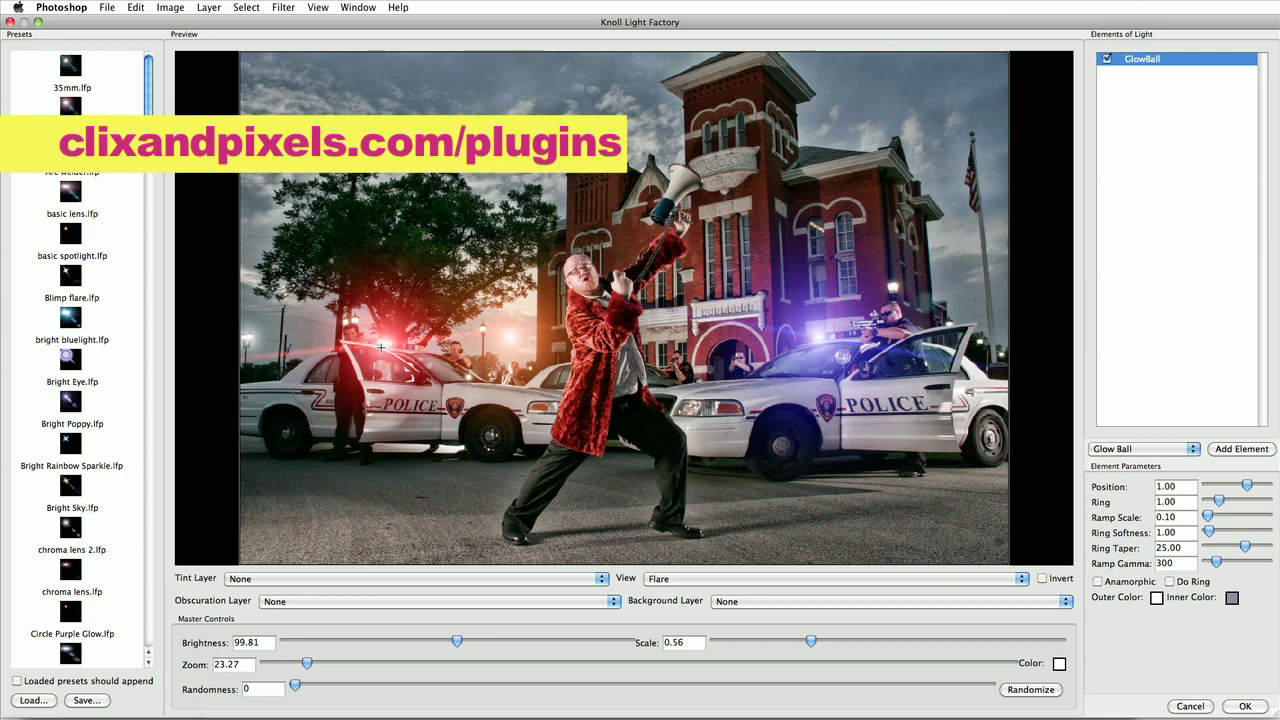
left_click(1243, 707)
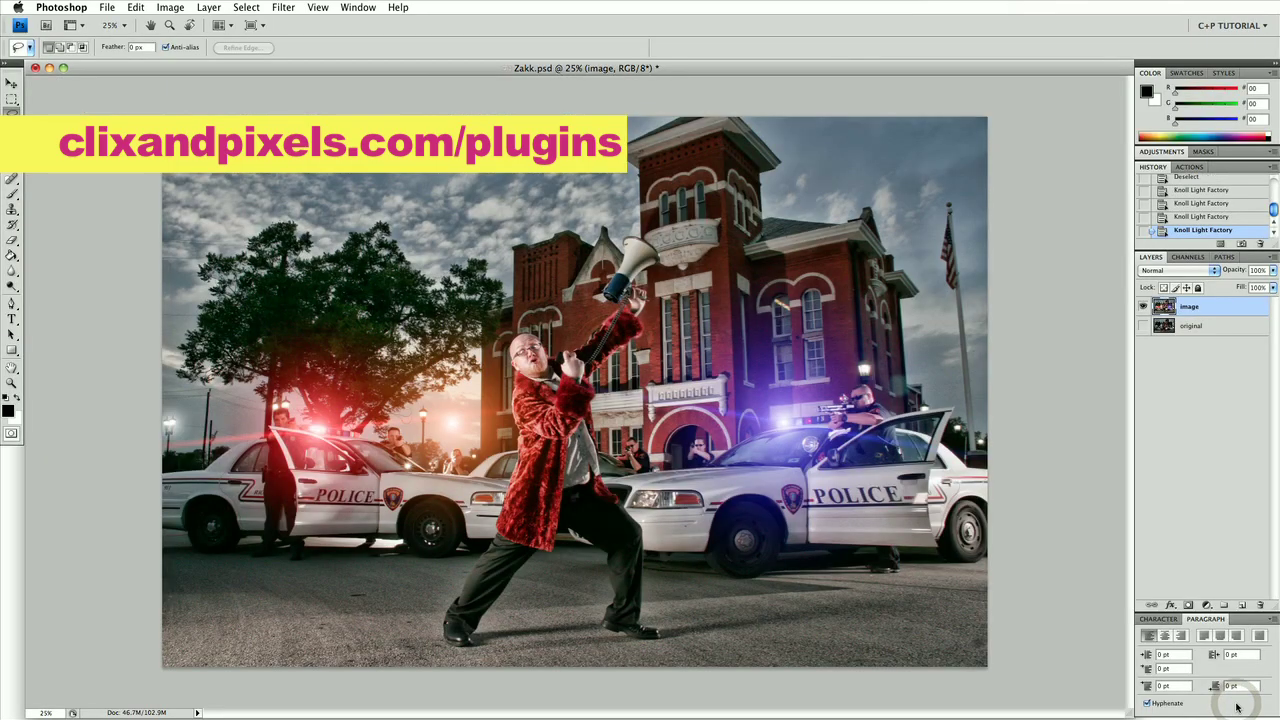
- Run Knoll Light Factory again and apply a white glow to the lamp by the leftmost officer's head
left_click(283, 7)
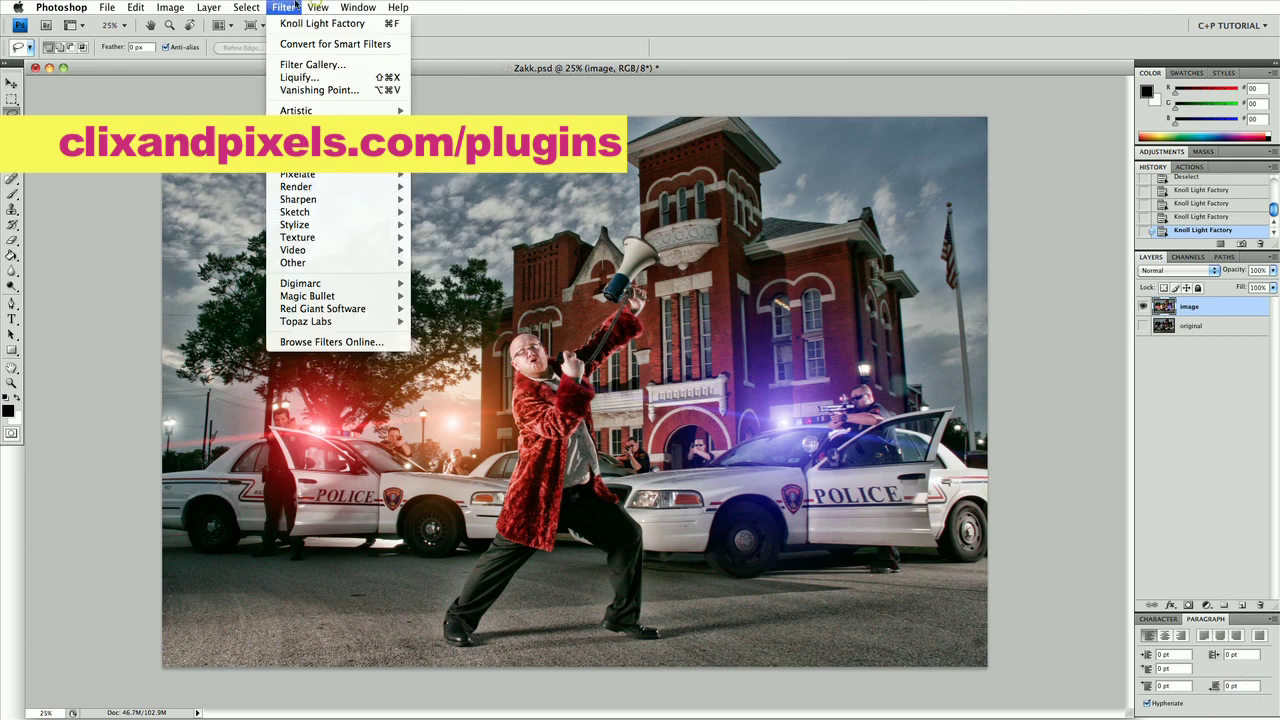
mouse_move(380, 308)
left_click(427, 310)
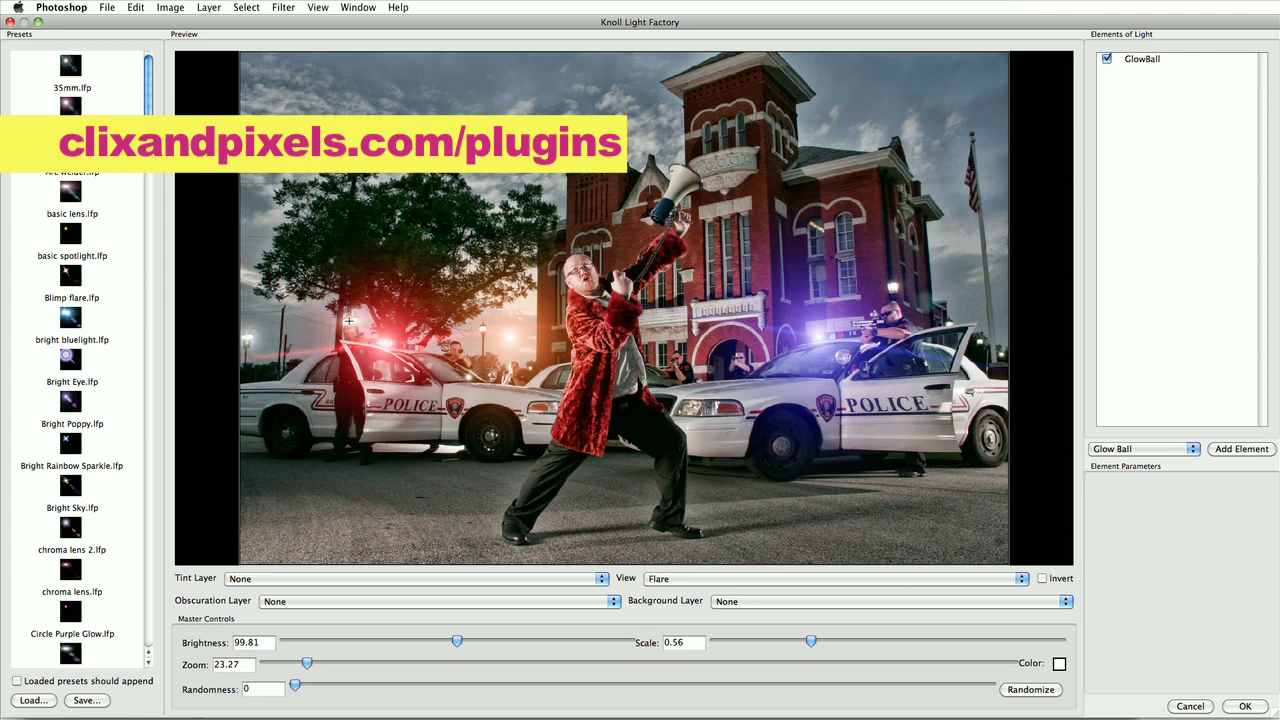
left_click(1240, 706)
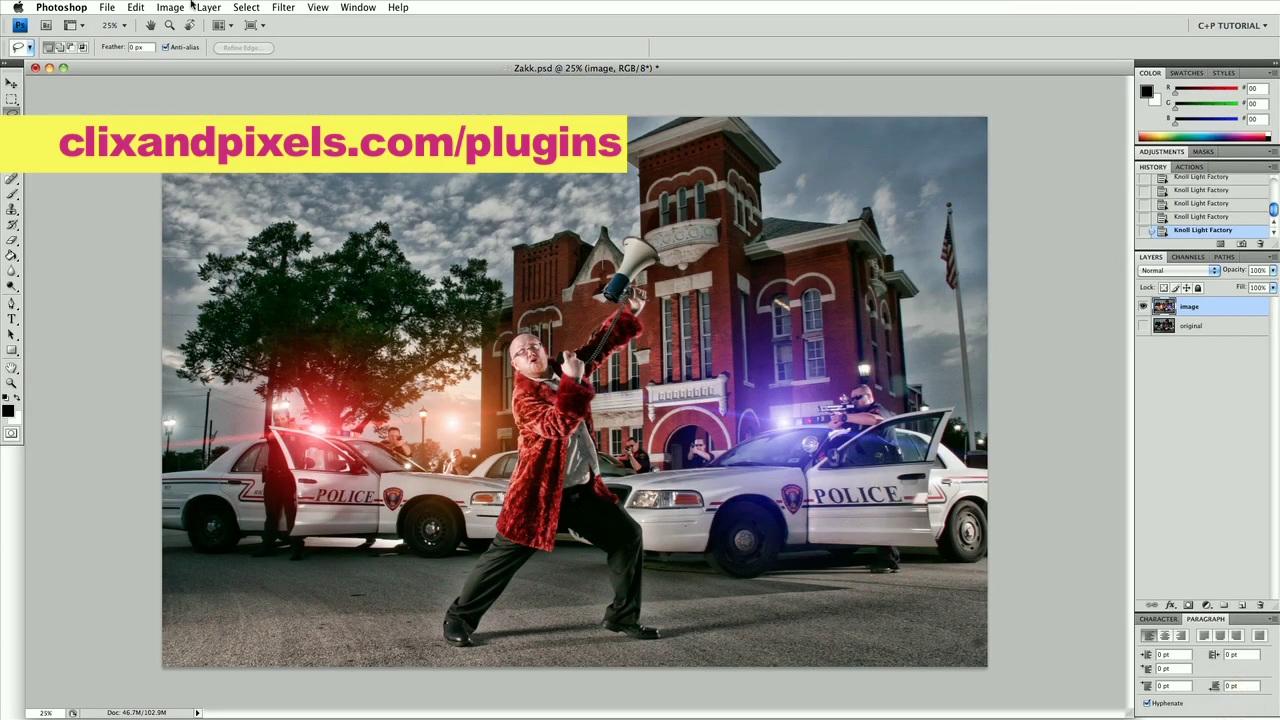
- Run Knoll Light Factory again and apply a white glow to the street lamp above the right officer
left_click(246, 7)
mouse_move(283, 7)
mouse_move(340, 310)
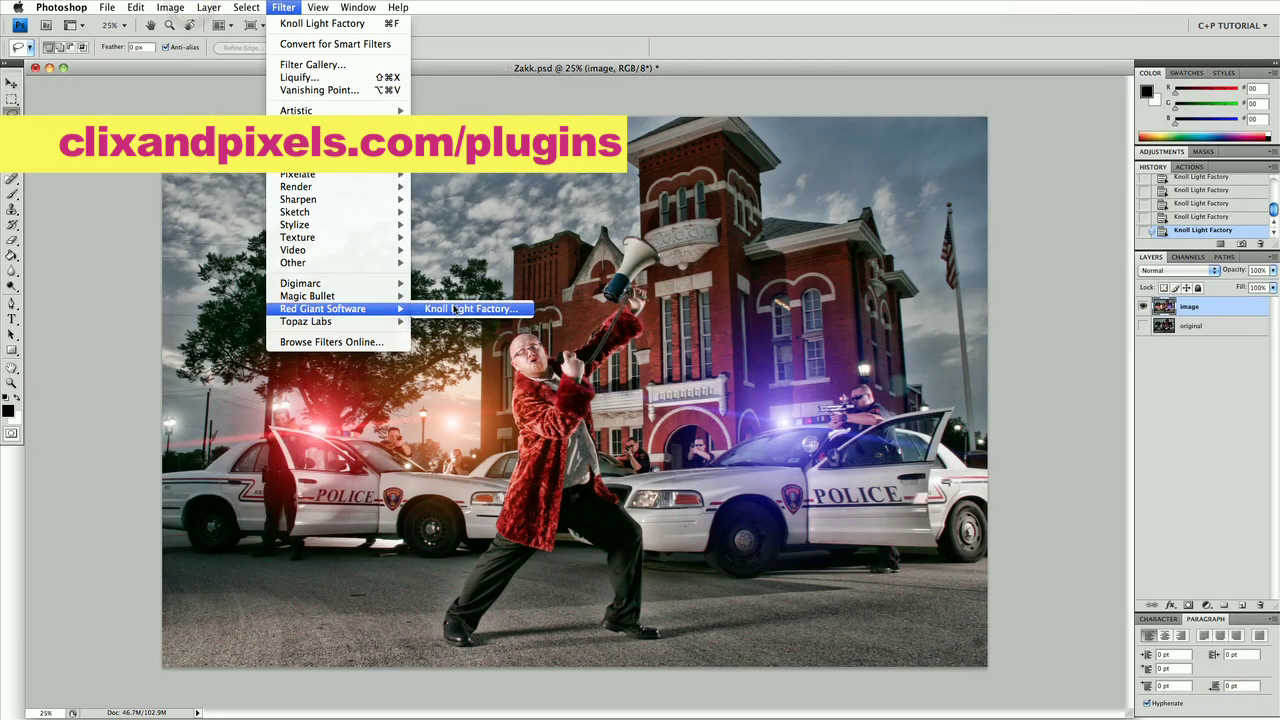
left_click(452, 305)
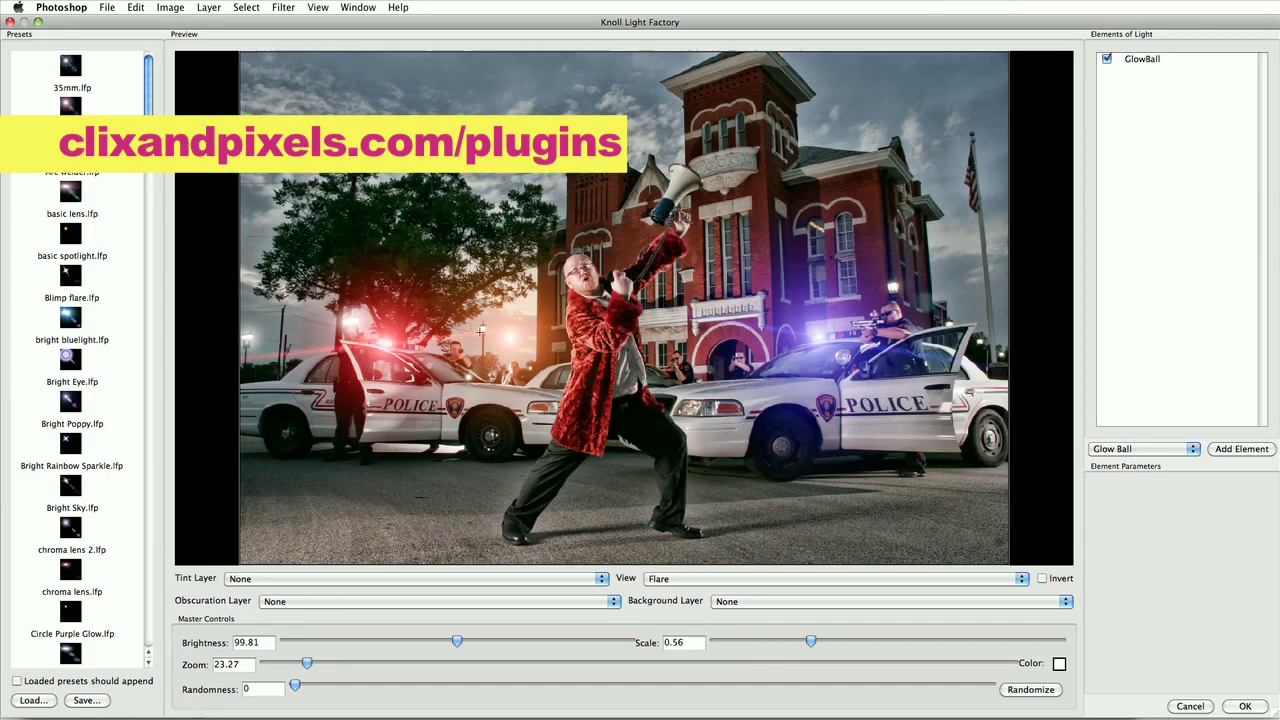
left_click(1245, 706)
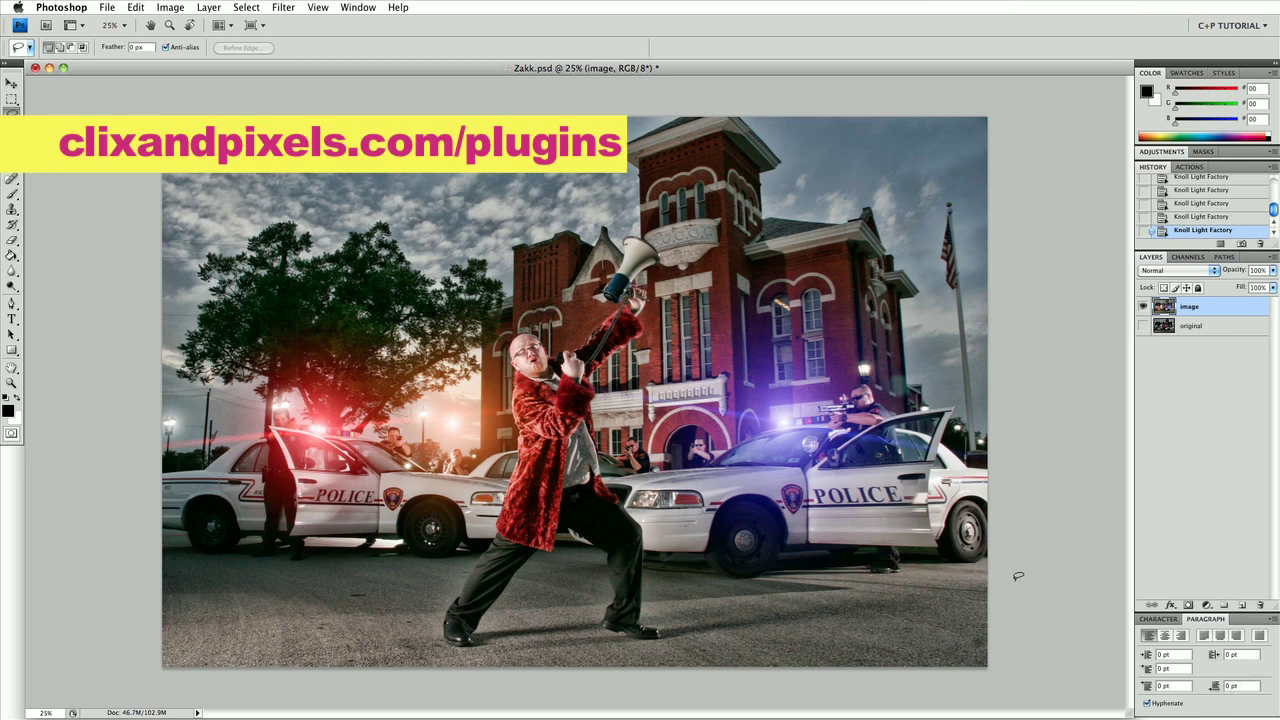
- Run Knoll Light Factory again and apply a small GlowBall with Ramp Scale 0.10 to the far-right street lamp
left_click(283, 7)
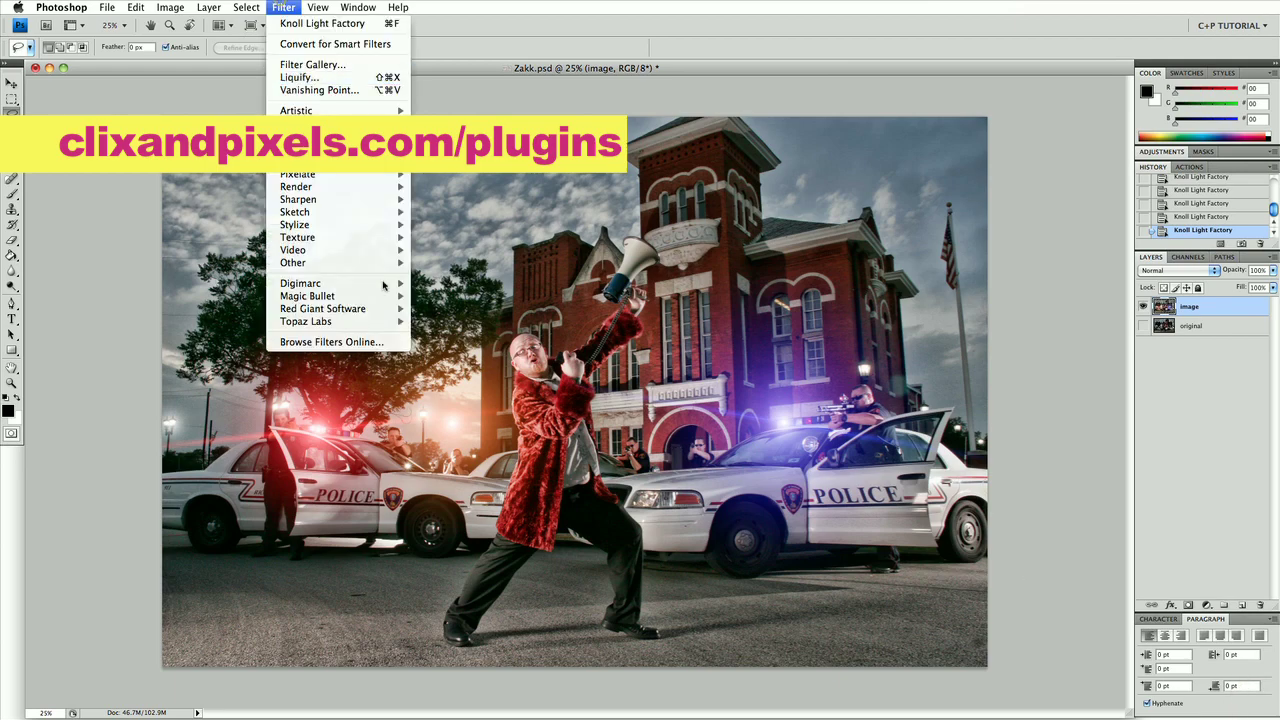
mouse_move(356, 309)
left_click(451, 309)
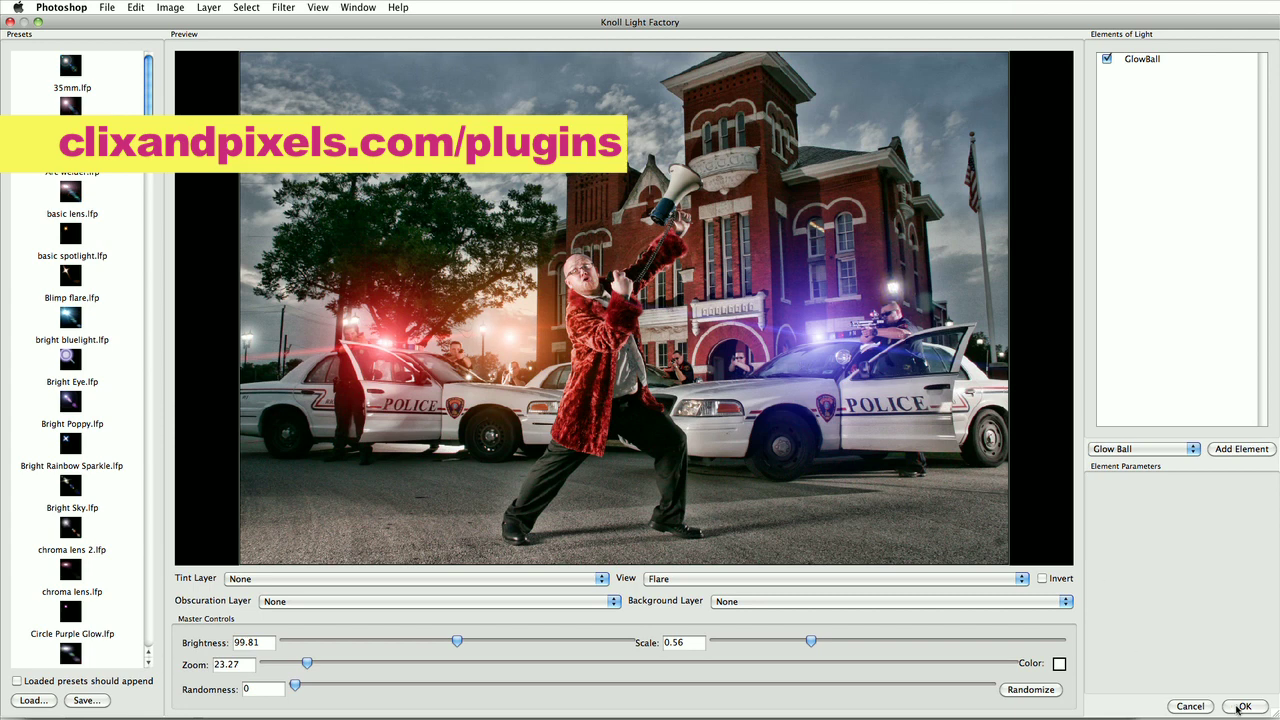
left_click(1133, 62)
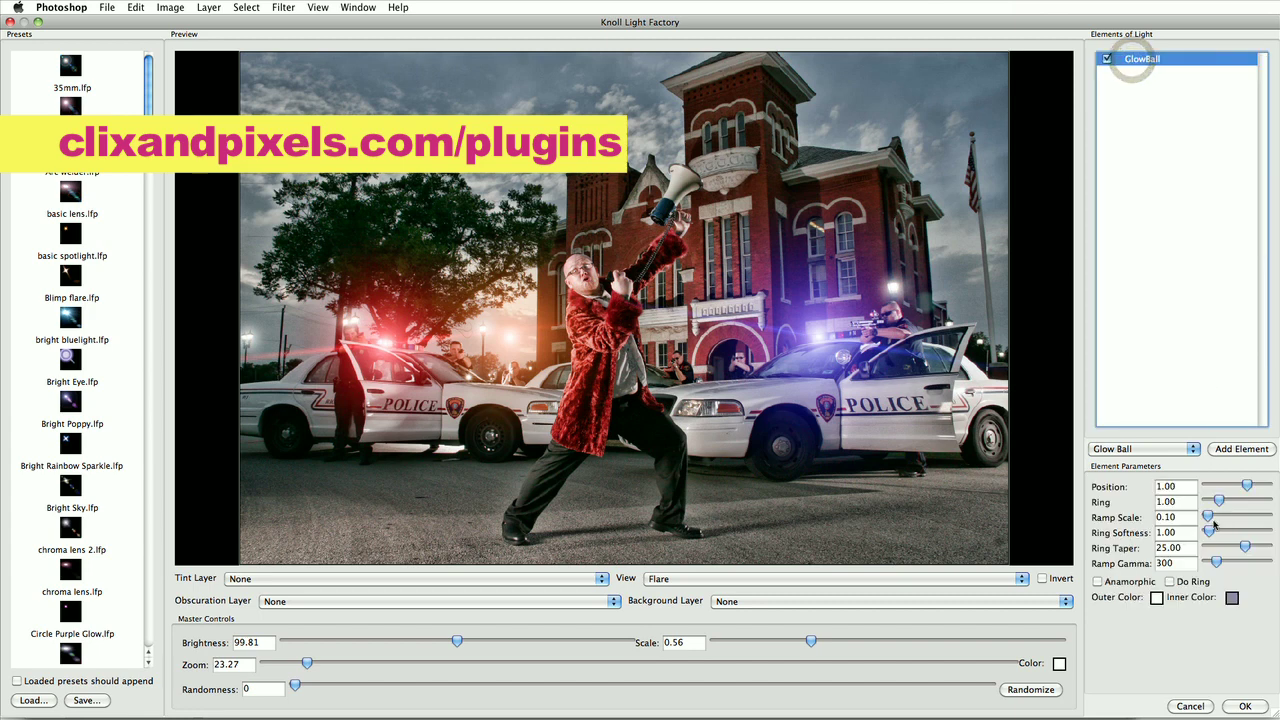
left_click_drag(1209, 516, 1209, 518)
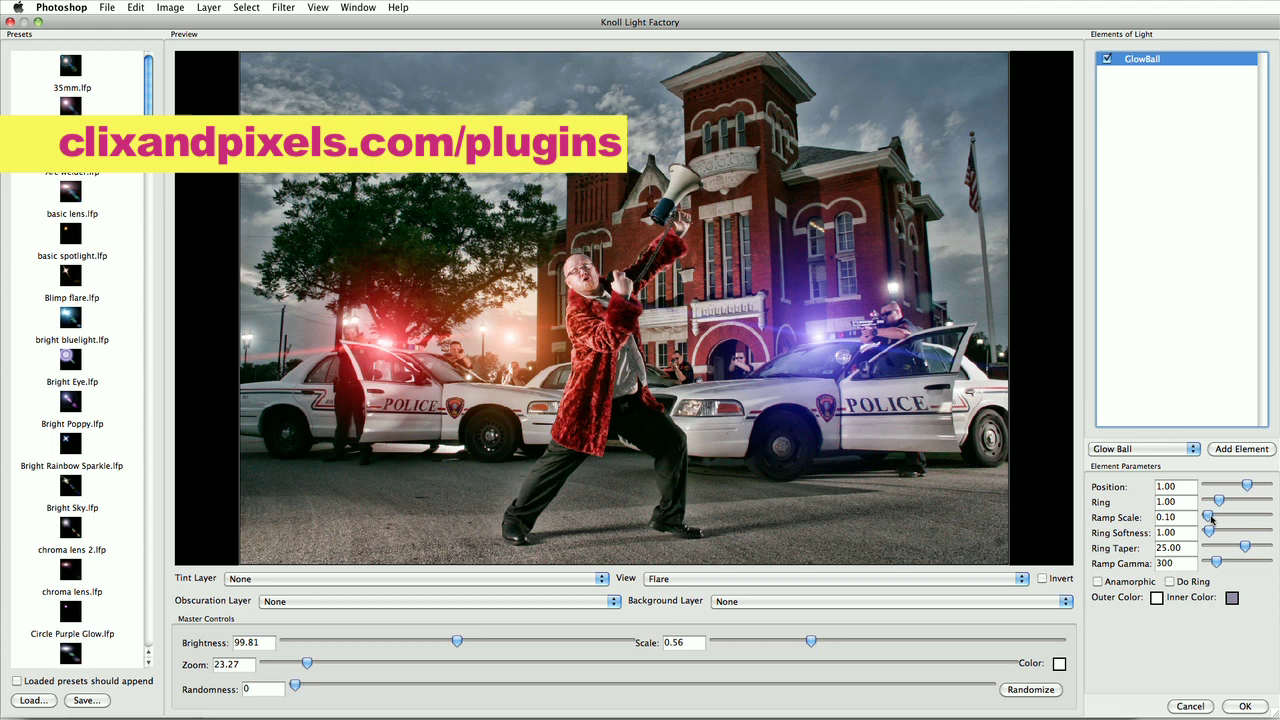
left_click(1244, 706)
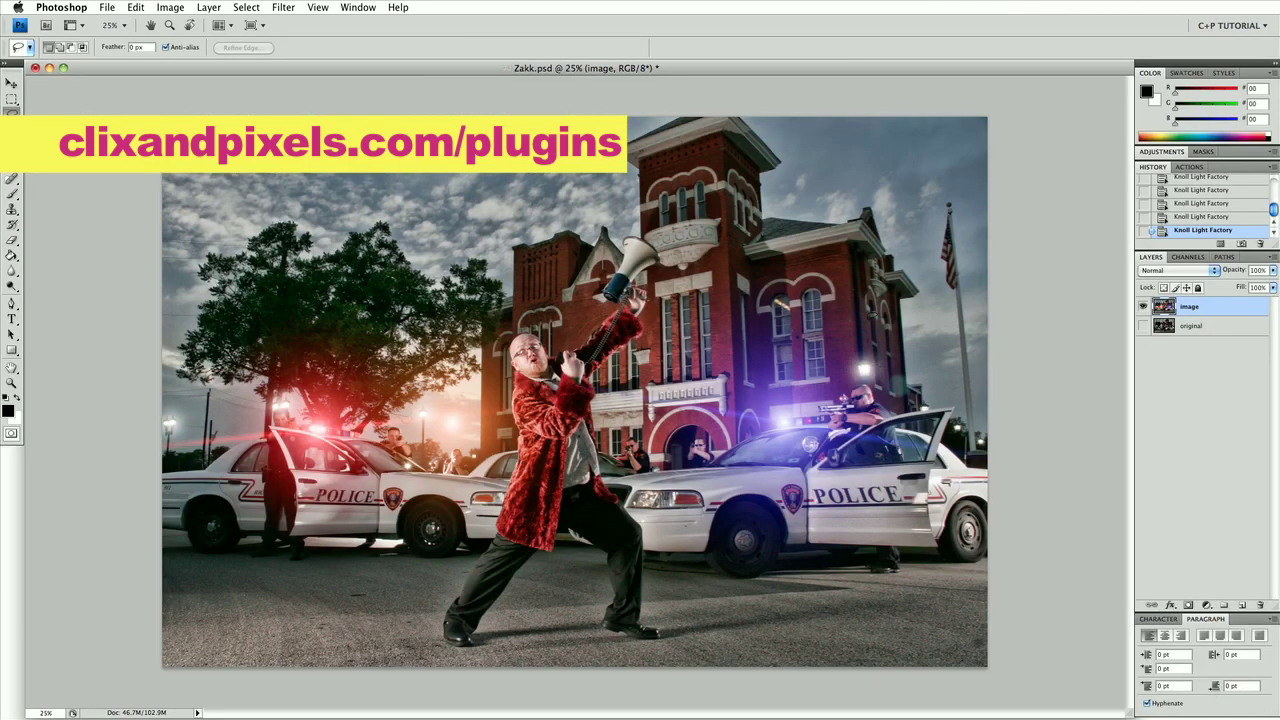
- Run Knoll Light Factory again and apply a small white glow to the light above the right car's open door
left_click(283, 7)
mouse_move(370, 309)
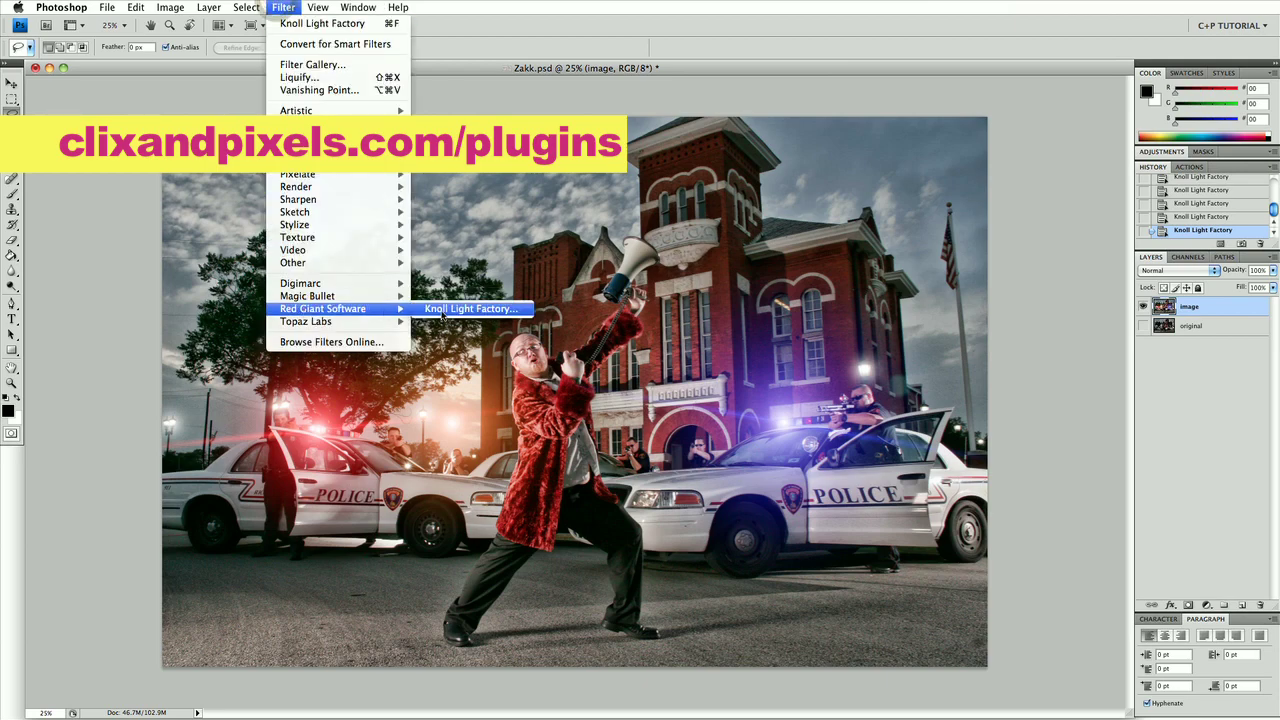
left_click(441, 309)
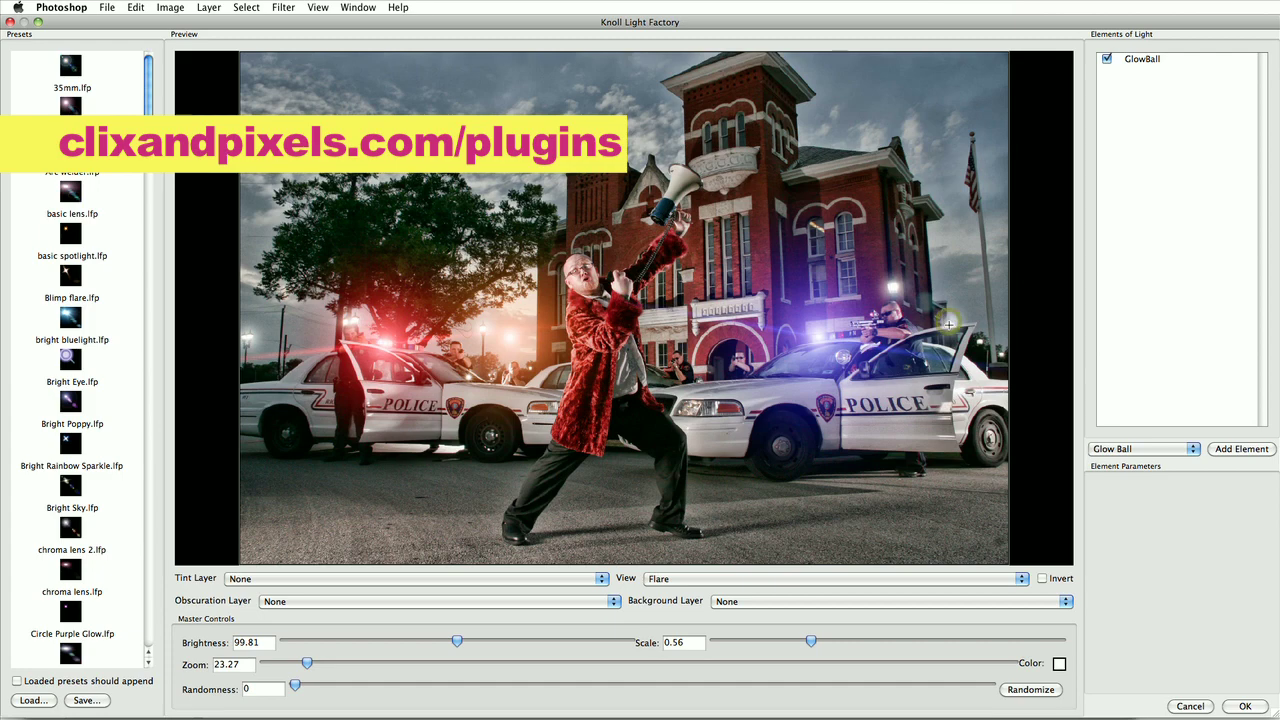
left_click(1243, 706)
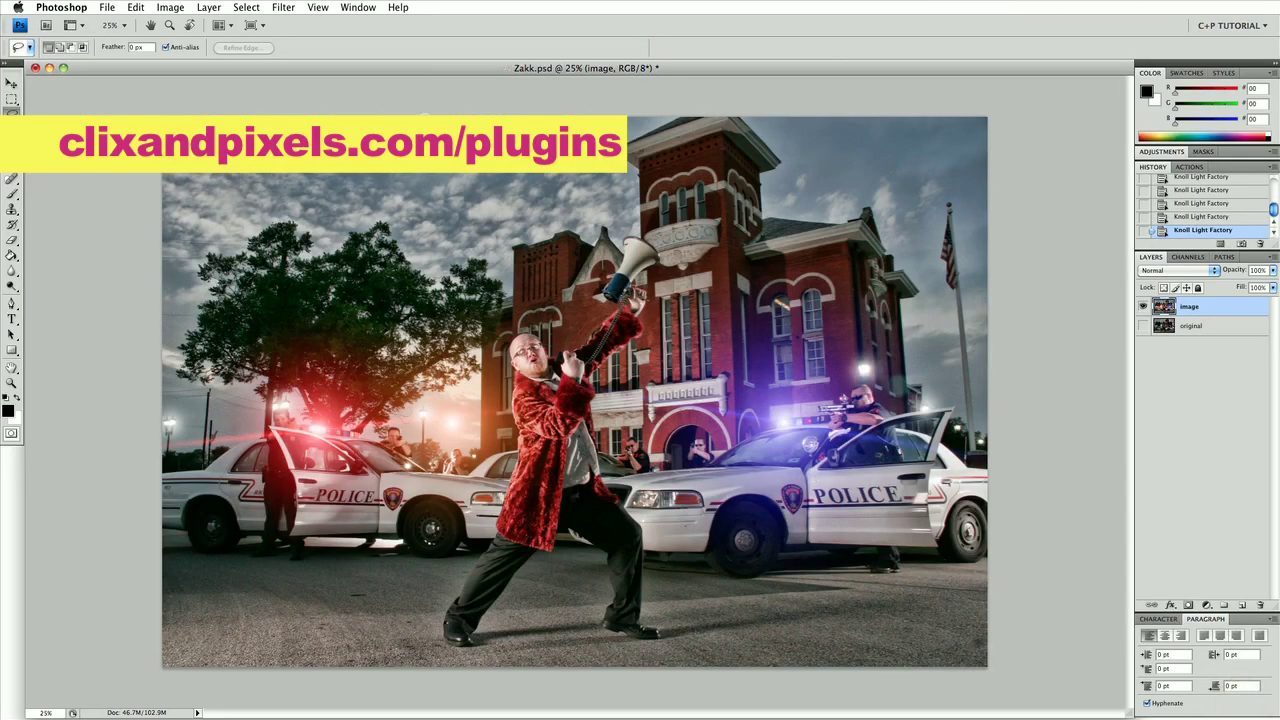
- Reopen the Knoll Light Factory filter on the image for another glow
left_click(283, 7)
mouse_move(380, 308)
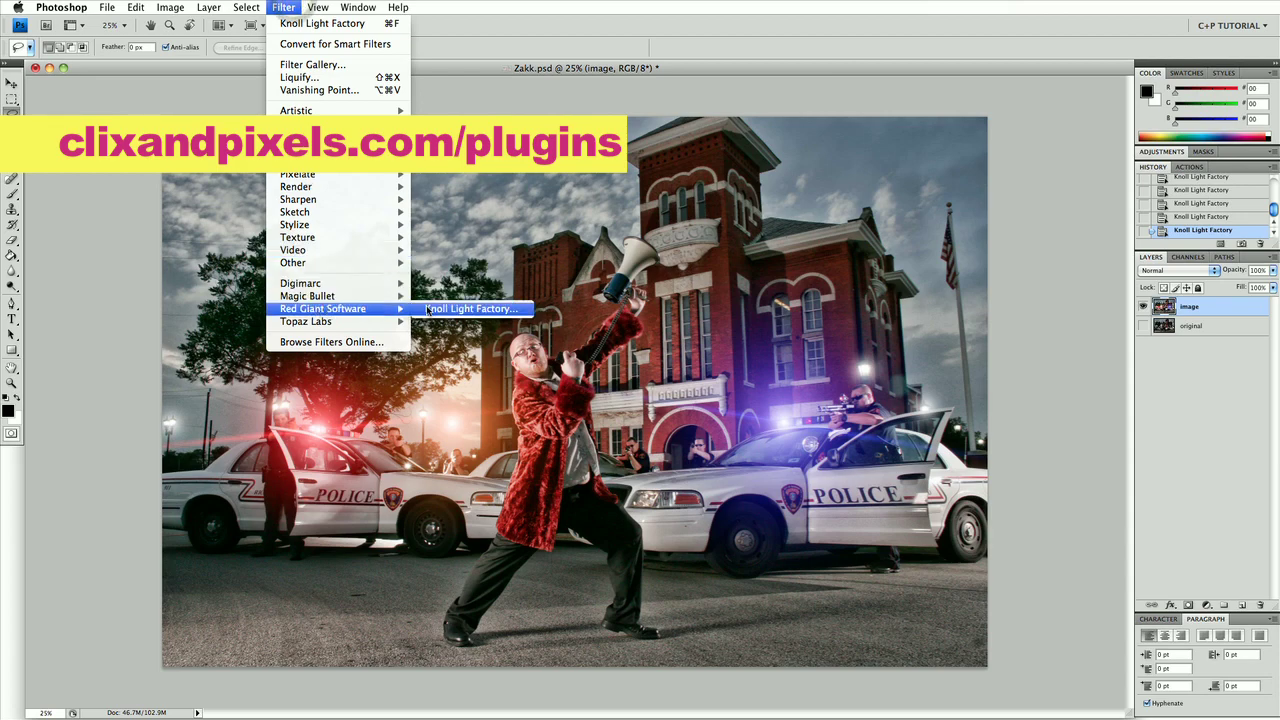
left_click(428, 310)
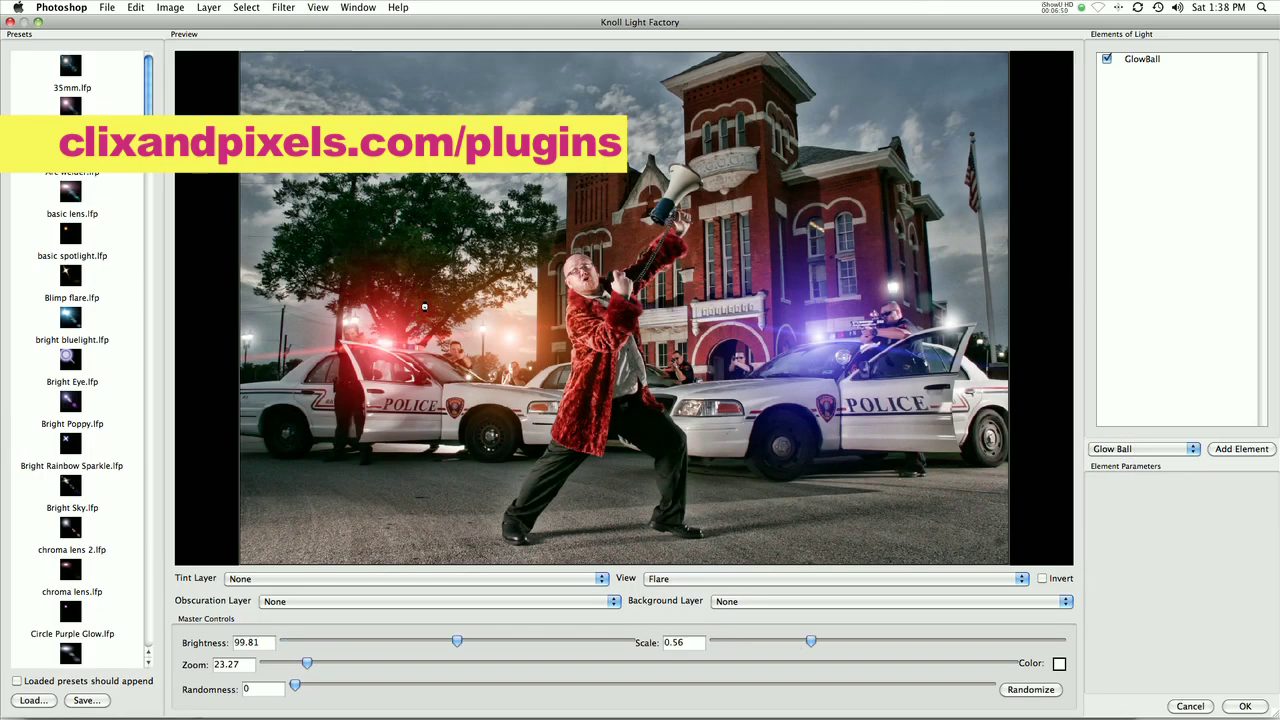